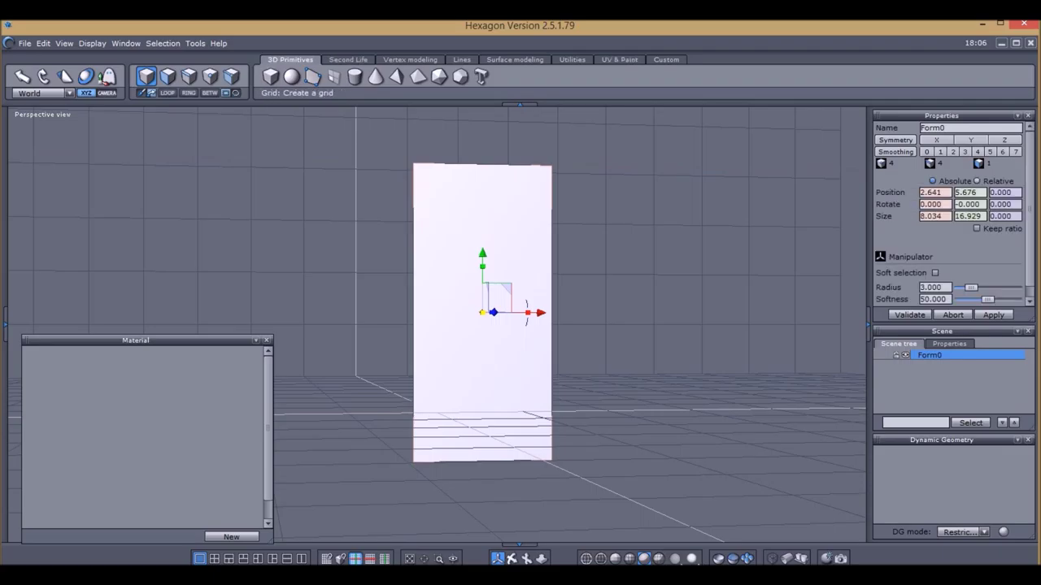
Slice the tall rectangle lengthwise into four equal columns with Tesselation by slice, cutting at the top edge's middle and quarter points.
left_click(666, 60)
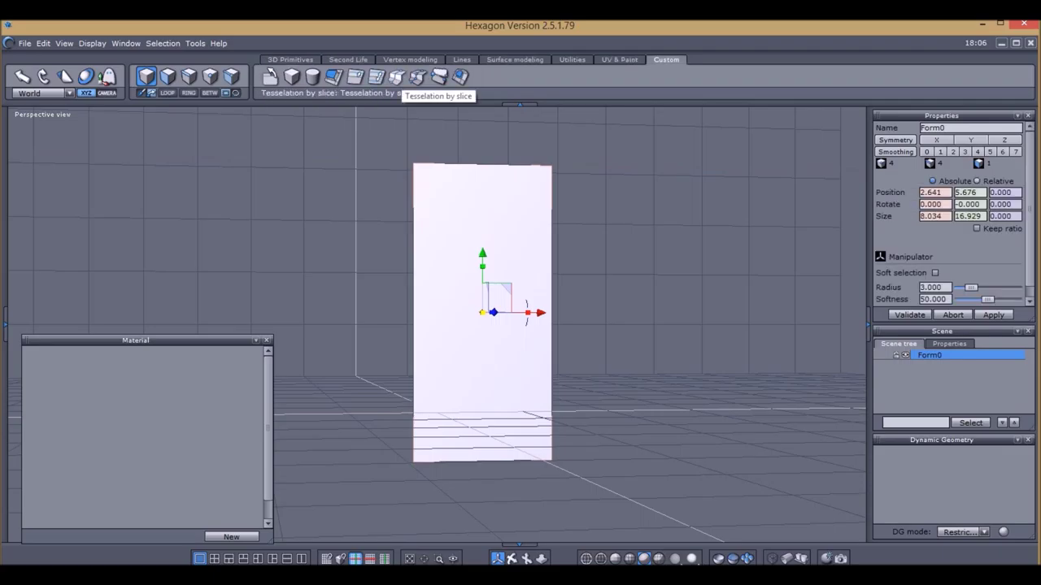
left_click(399, 77)
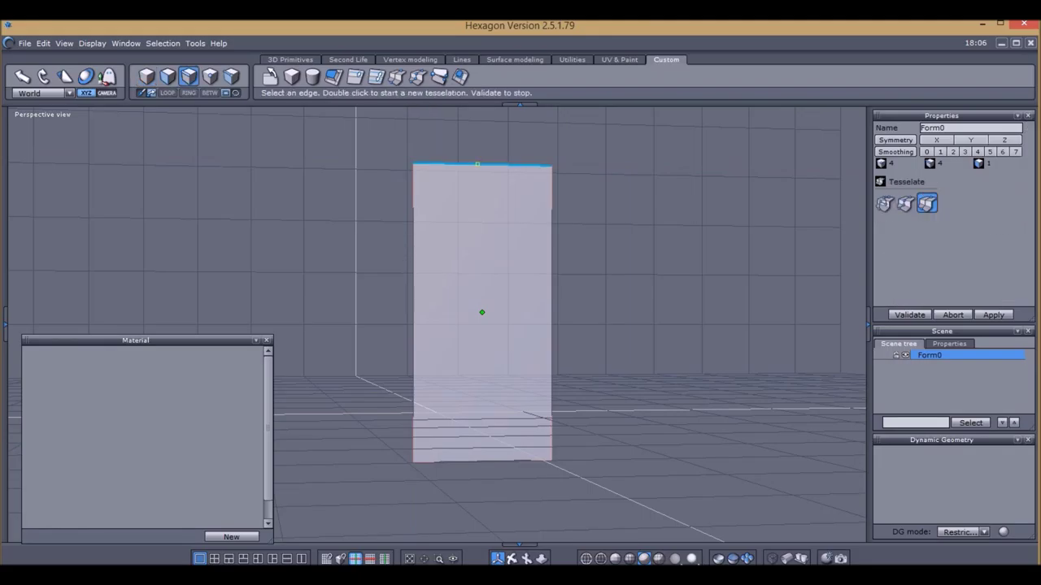
left_click(482, 164)
left_click(448, 164)
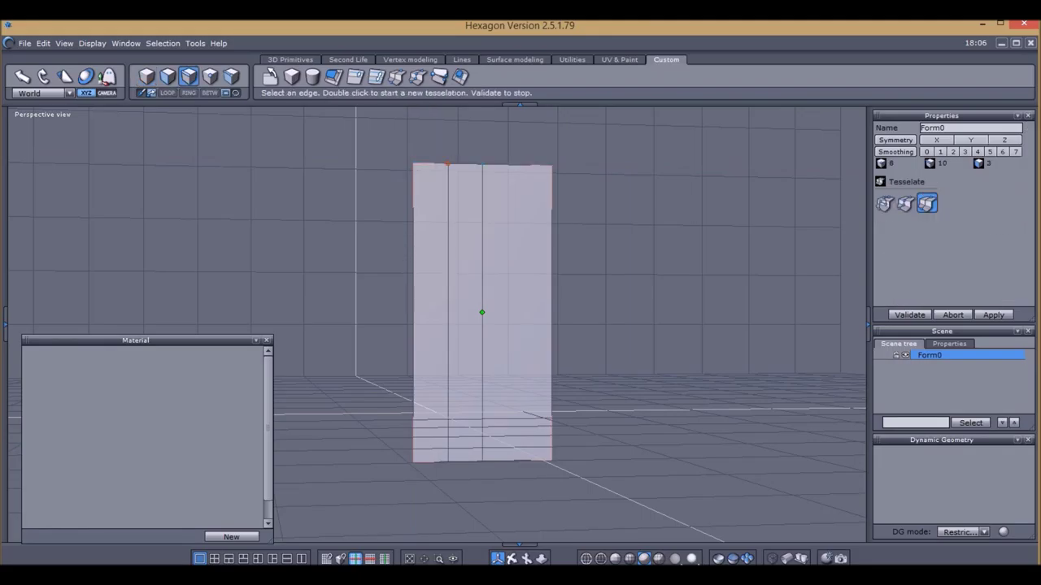
left_click(517, 165)
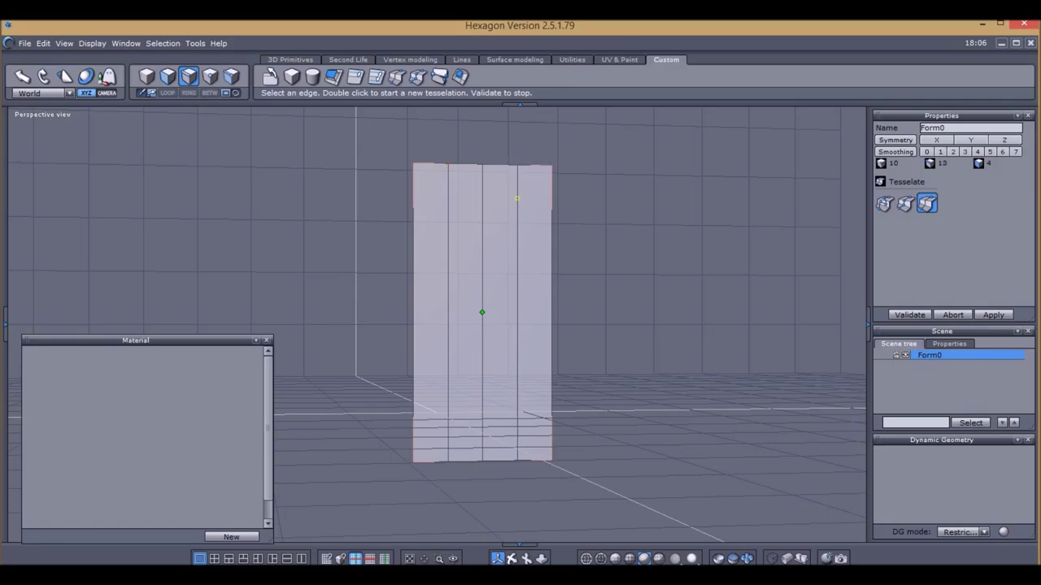
Add seven evenly spaced horizontal slices across the rectangle to divide it into eight rows, and validate the tessellation.
left_click(412, 312)
left_click(413, 238)
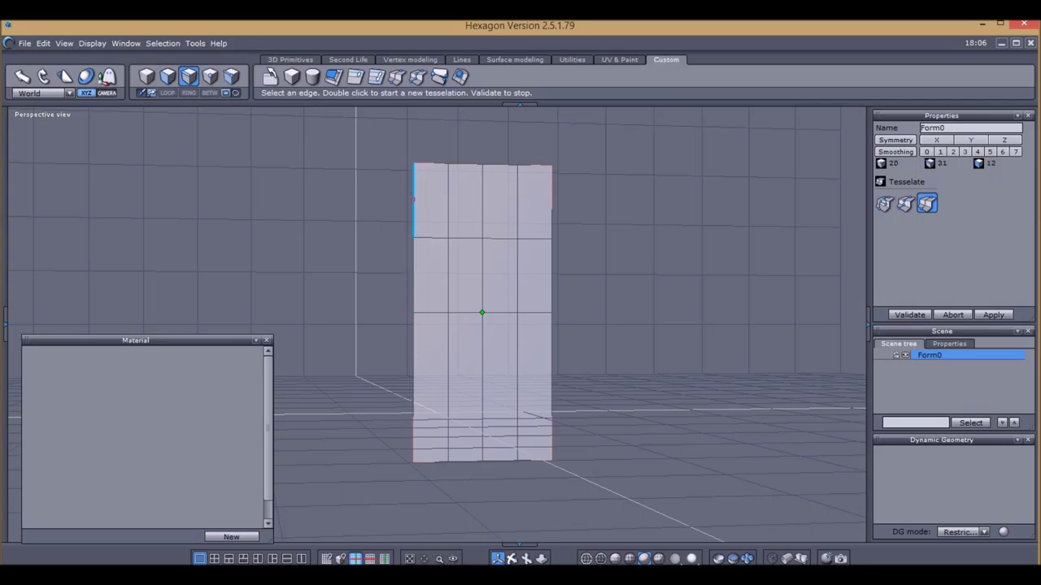
left_click(413, 200)
left_click(412, 273)
left_click(413, 387)
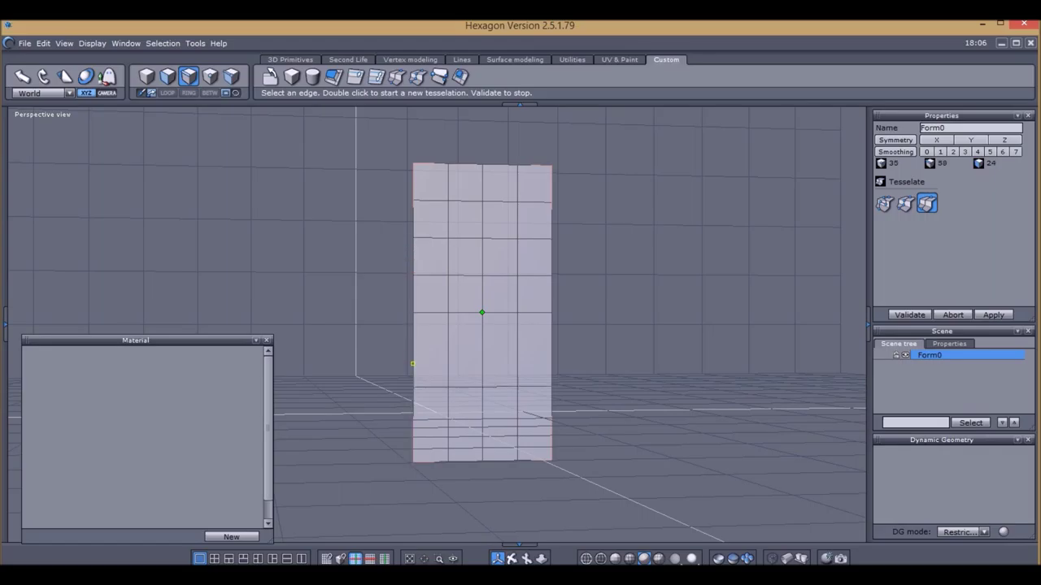
left_click(412, 350)
left_click(414, 423)
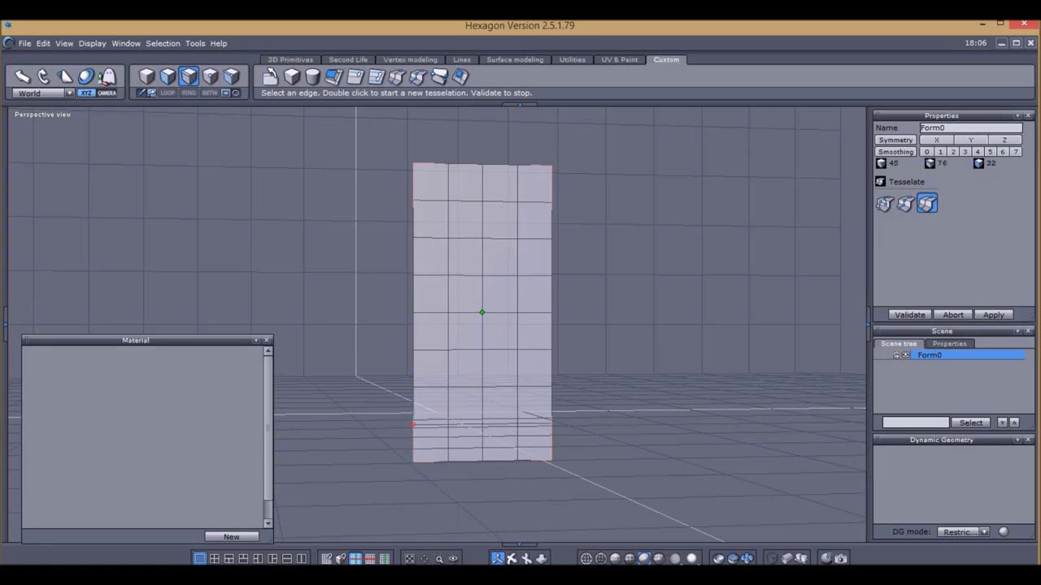
key("Return")
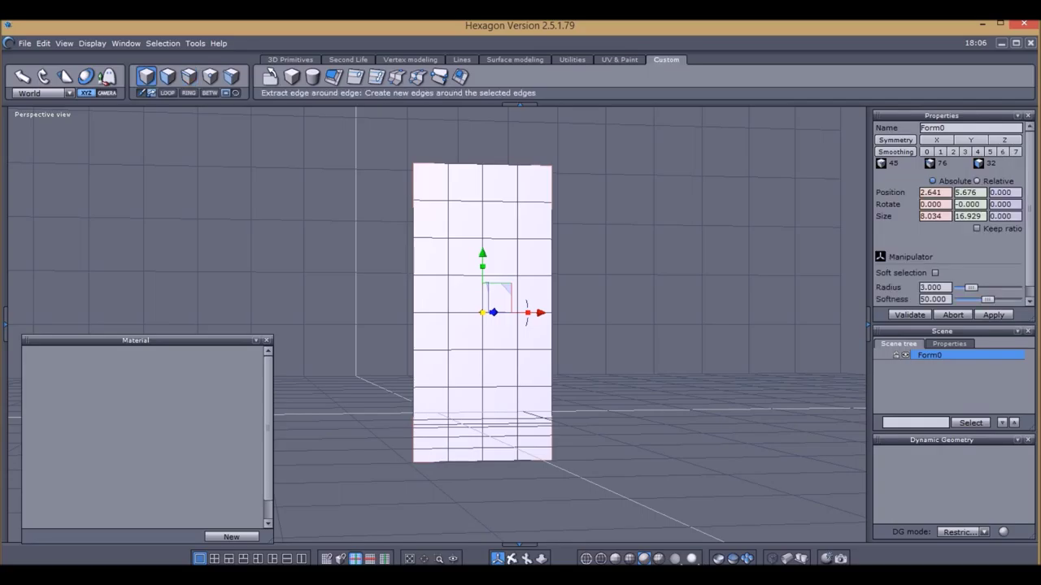
Turn on Y symmetry and raise the centre point of the rectangle's top edge slightly, to a Y position of about 14.22.
middle_click_drag(482, 313, 476, 353)
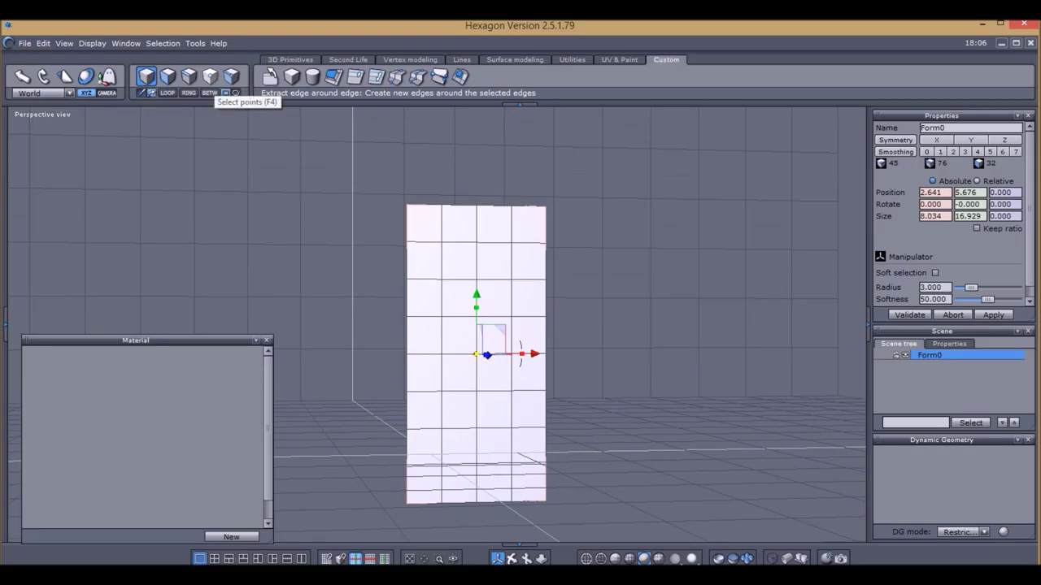
left_click(209, 76)
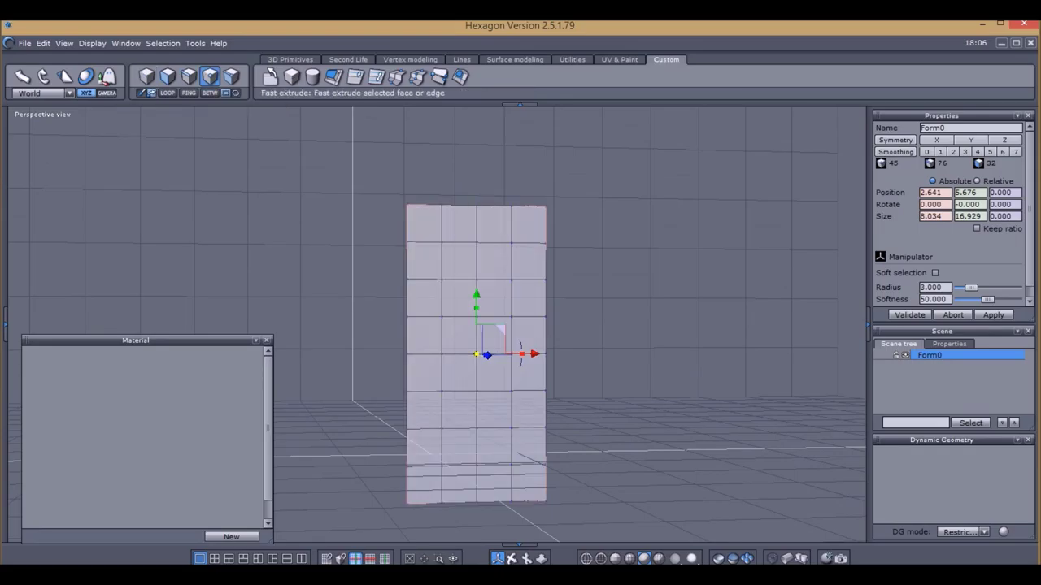
left_click(477, 205)
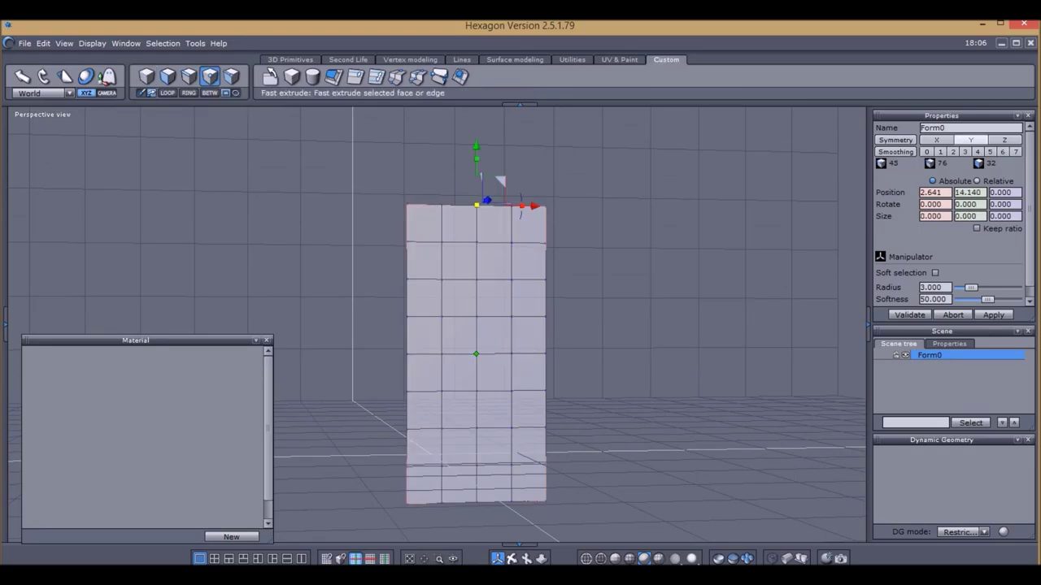
left_click(970, 140)
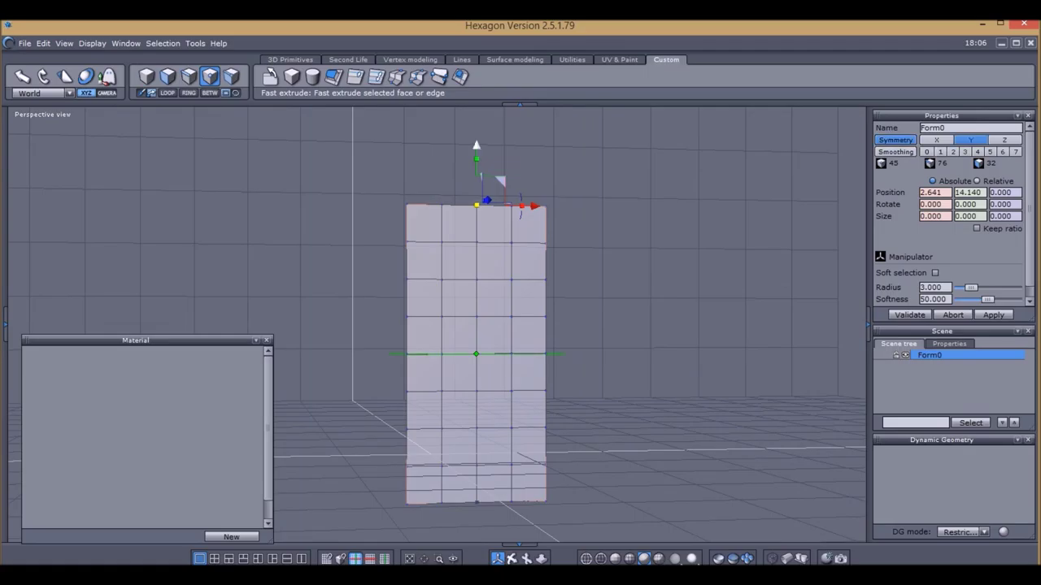
left_click_drag(476, 148, 498, 178)
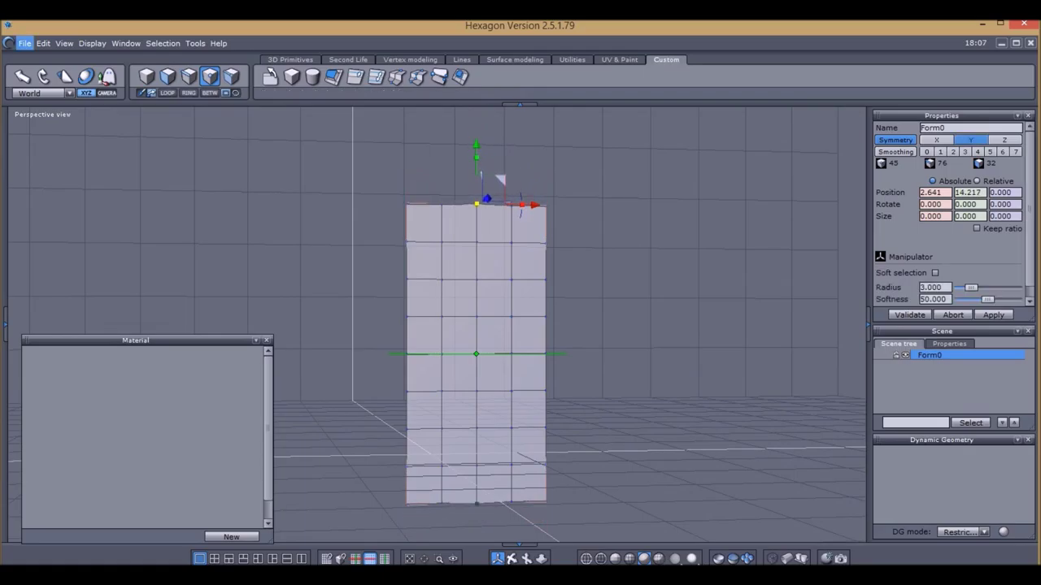
Raise the three inner points of the top edge together to a Y position of about 16.67.
left_click(43, 43)
left_click(59, 56)
left_click_drag(434, 189, 520, 156)
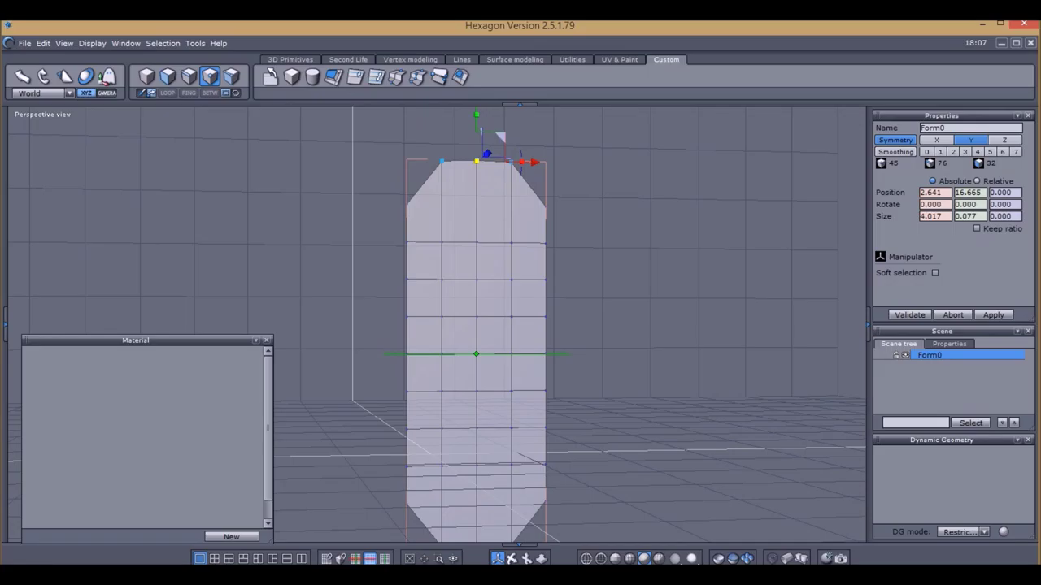
Raise the centre top point alone to a Y position of about 18.58 to form a pointed tip.
left_click(511, 162)
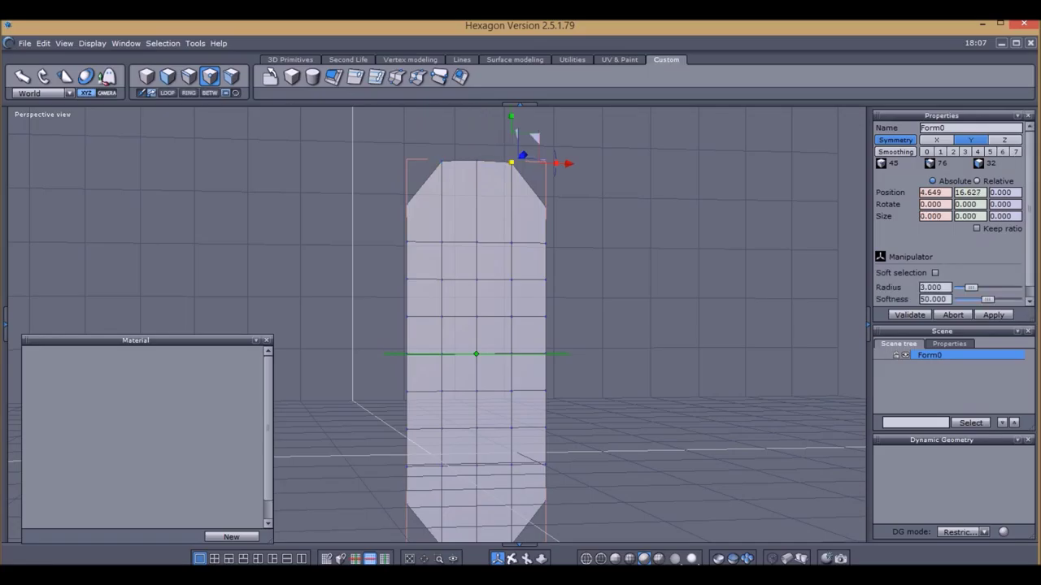
left_click(476, 160)
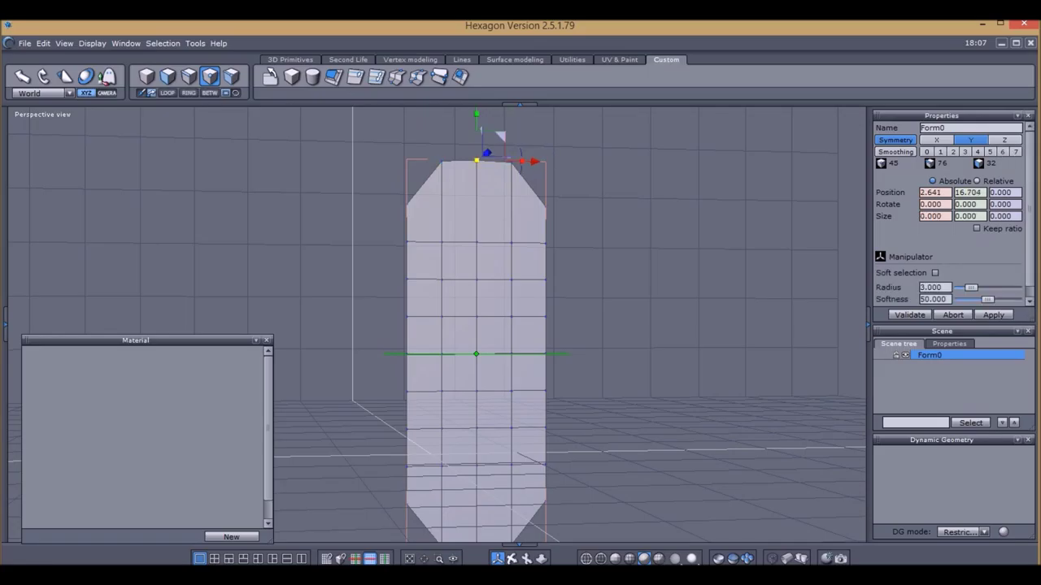
middle_click_drag(476, 160, 489, 260)
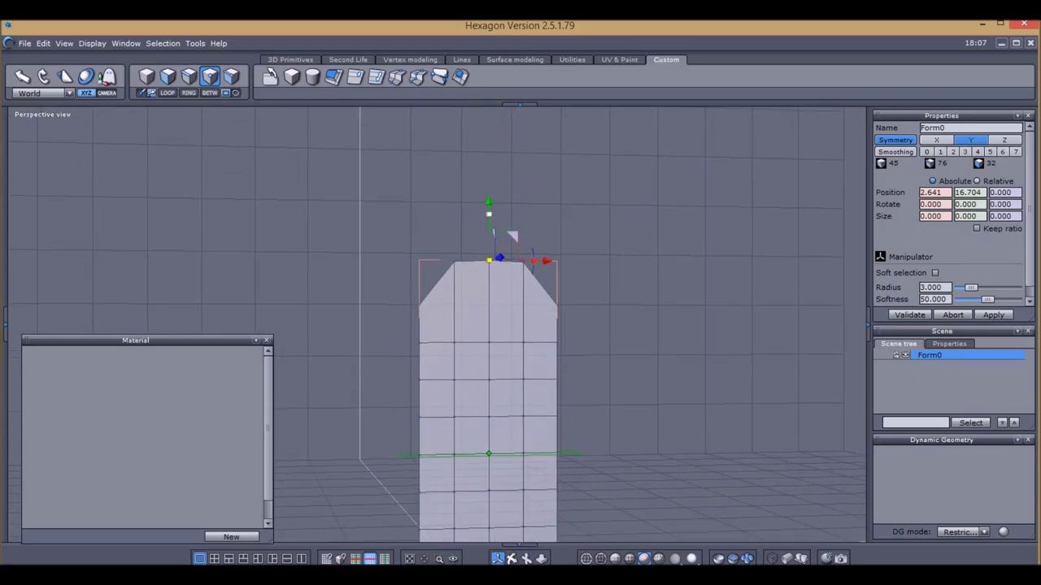
left_click_drag(488, 200, 488, 168)
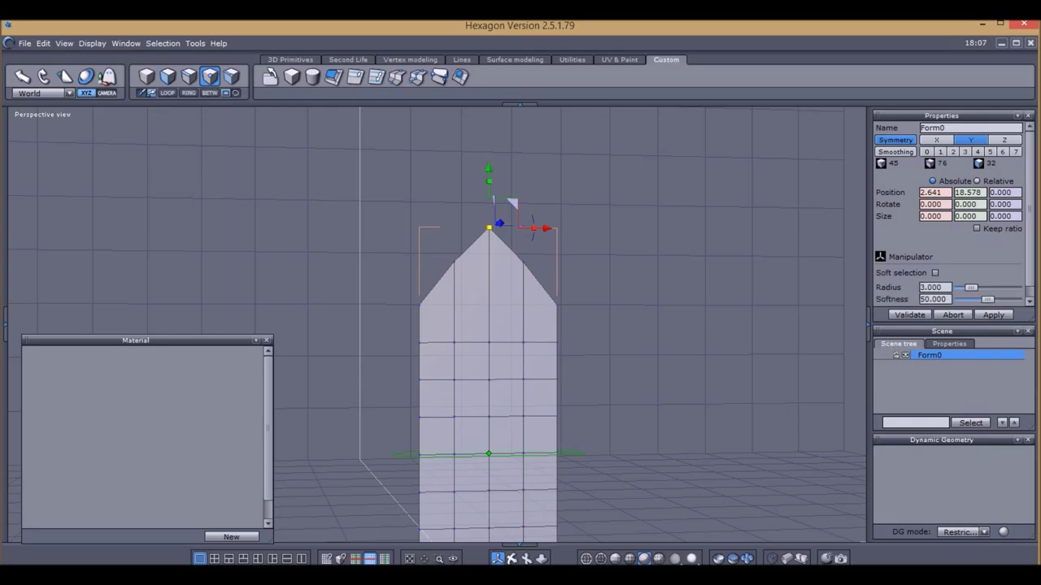
mouse_move(488, 168)
right_mouse_down()
mouse_move(481, 118)
mouse_move(494, 181)
right_mouse_up()
middle_click_drag(491, 325, 456, 237)
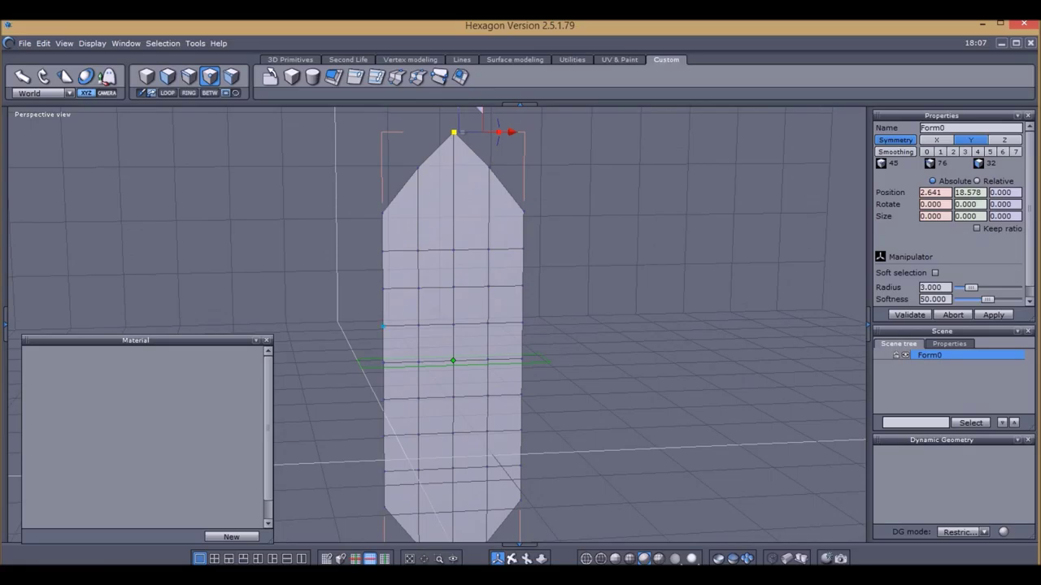
left_click(383, 326, "shift")
left_click(383, 362, "shift")
left_click(383, 399, "shift")
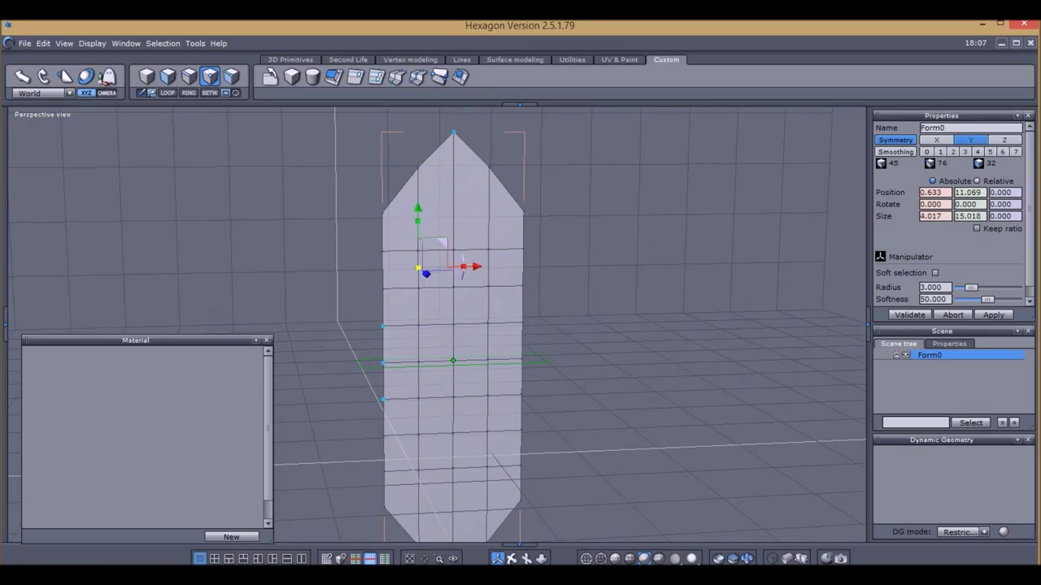
left_click_drag(477, 266, 461, 266)
key("ctrl+z")
key("ctrl+z")
key("ctrl+z")
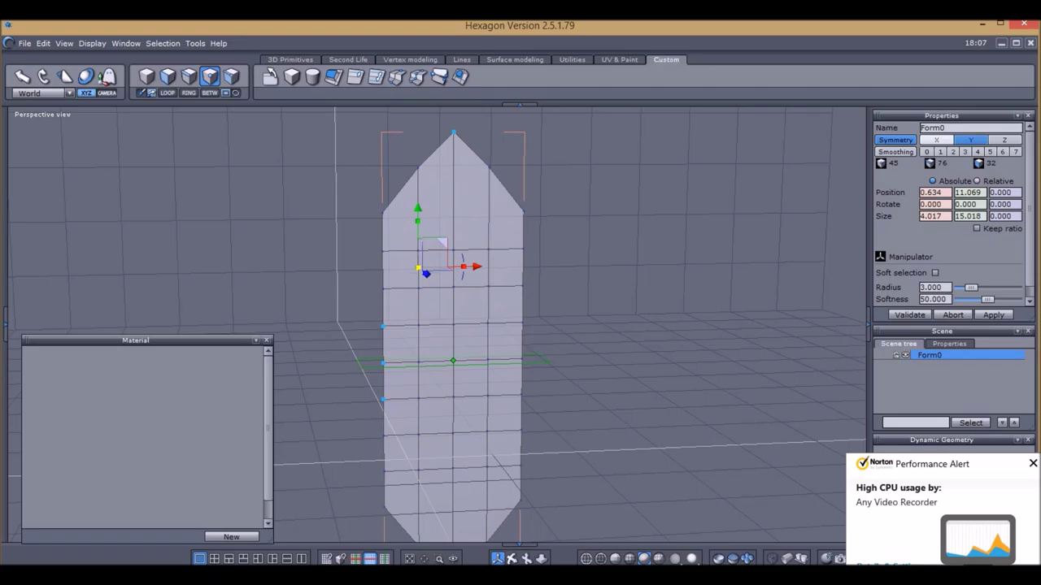
Switch the symmetry to X and move the three middle points of the left edge outward to an X position of about -2.74.
left_click(937, 140)
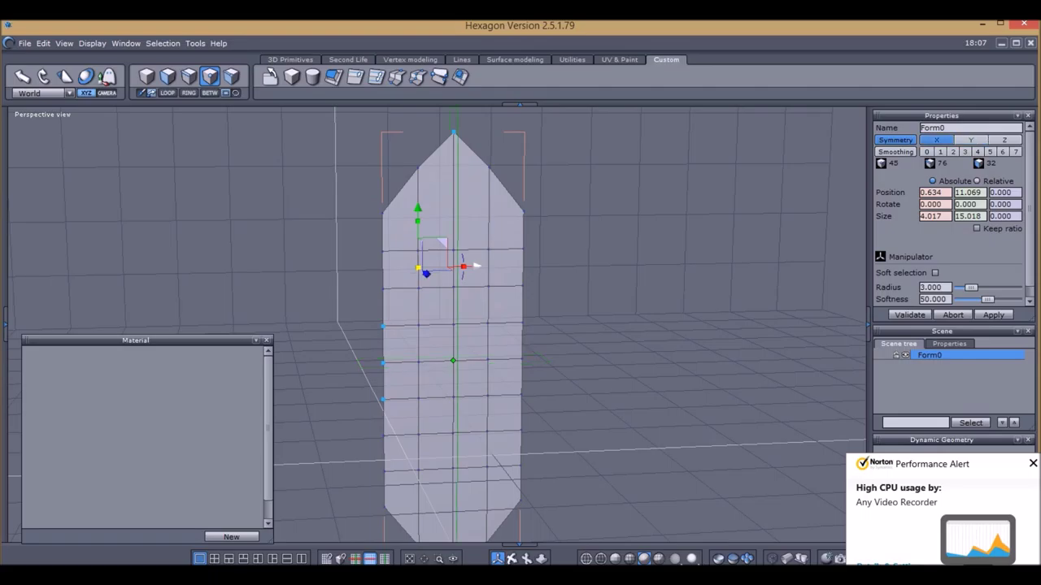
mouse_move(477, 266)
left_mouse_down()
mouse_move(464, 266)
mouse_move(477, 266)
left_mouse_up()
left_click(909, 315)
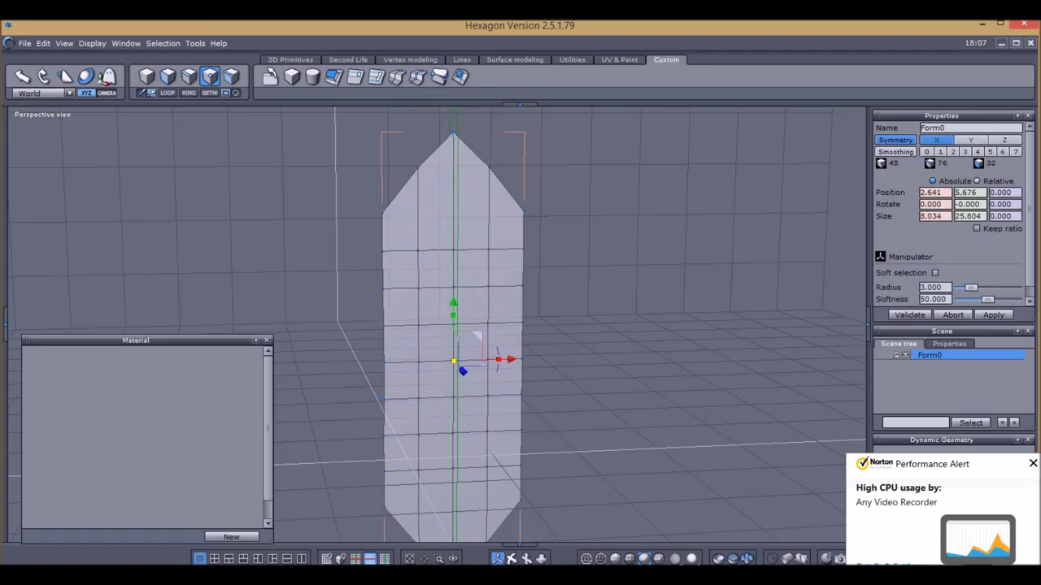
left_click_drag(392, 318, 366, 413)
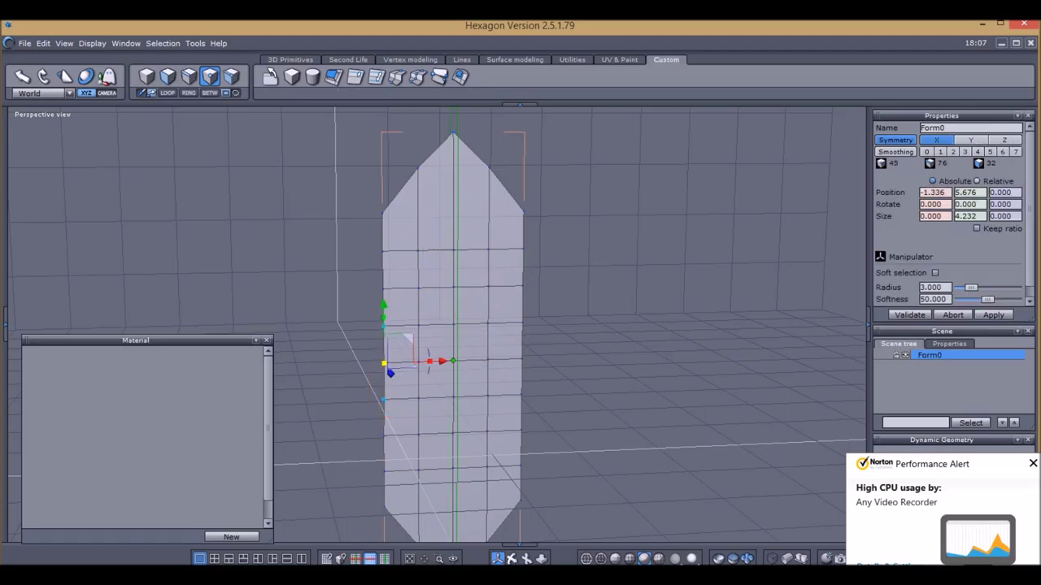
left_click_drag(443, 361, 418, 361)
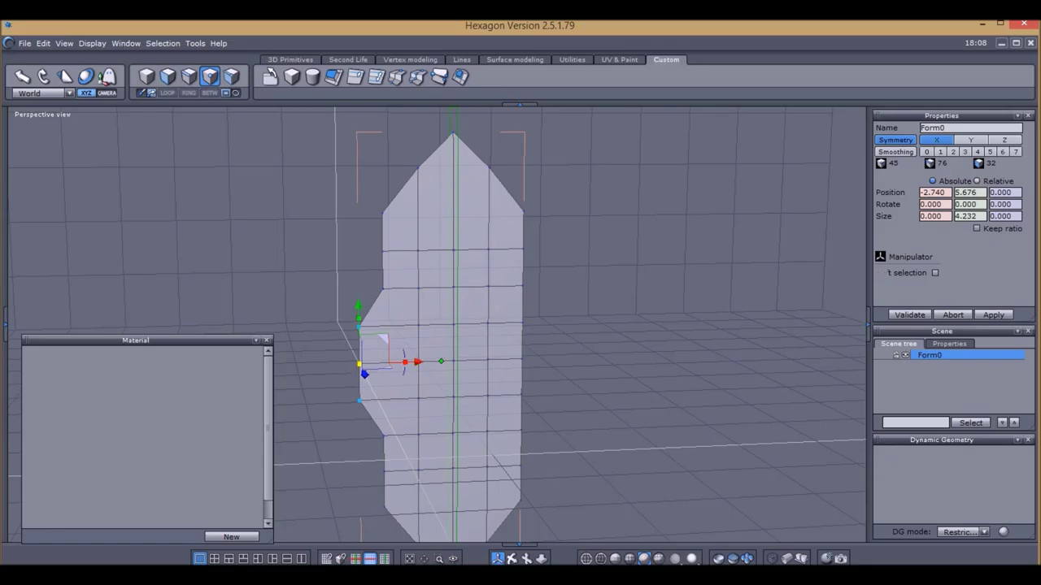
Move the three middle points of the right edge outward to an X position of about 7.97, and deselect them.
left_click_drag(511, 310, 538, 408)
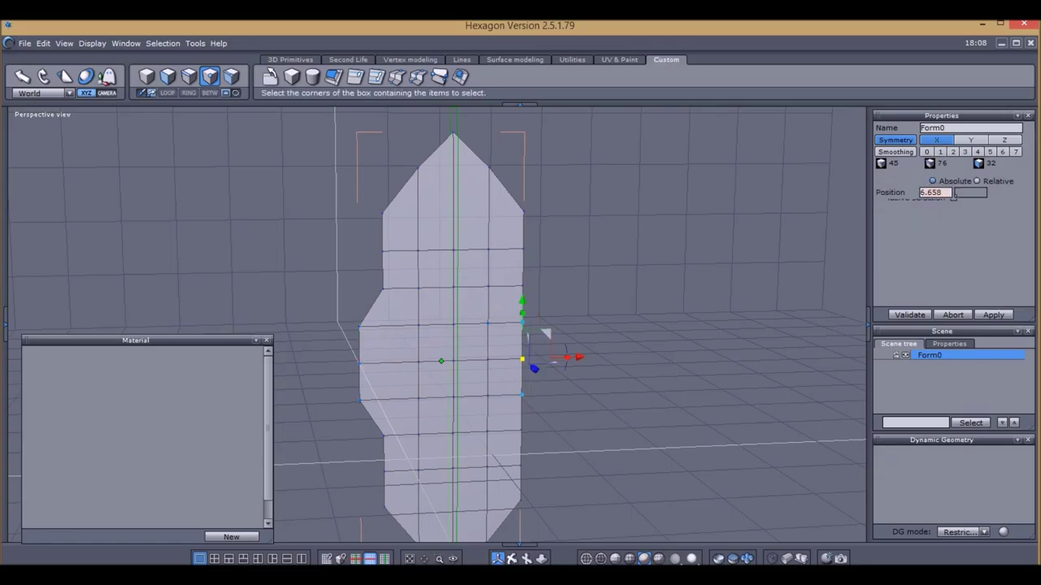
left_click_drag(579, 356, 600, 357)
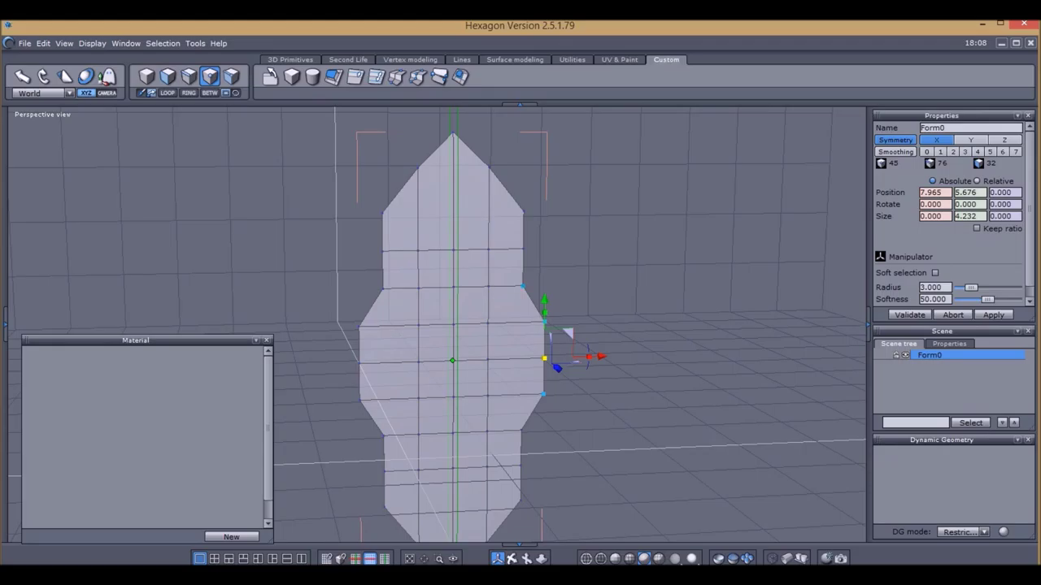
left_click(610, 389)
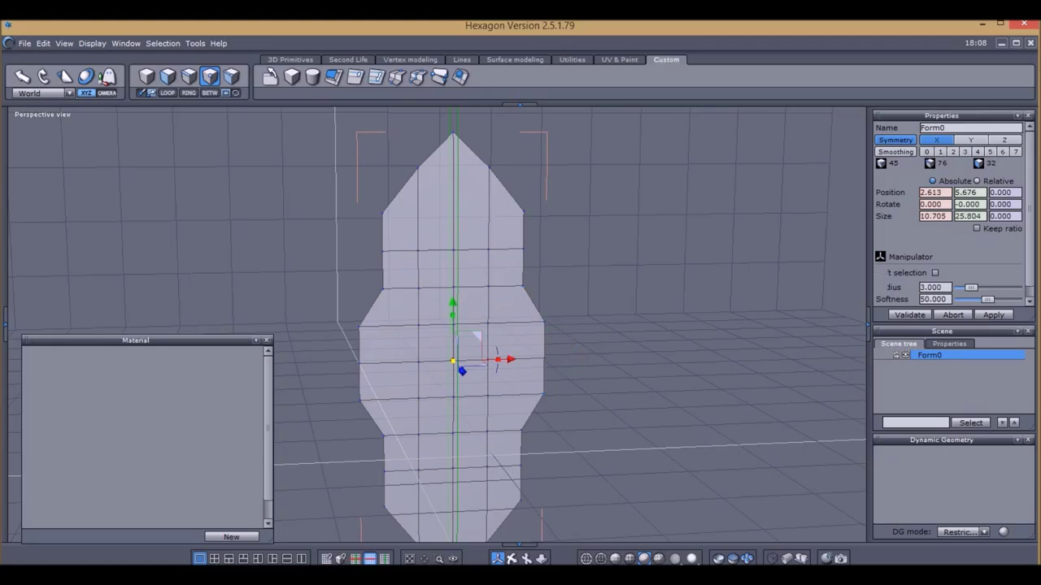
Curve the upper side outline by moving the point just above the bulge to X about 7.56, the next outward and the shoulder to X about -0.89.
left_click(523, 286)
left_click_drag(584, 285, 595, 285)
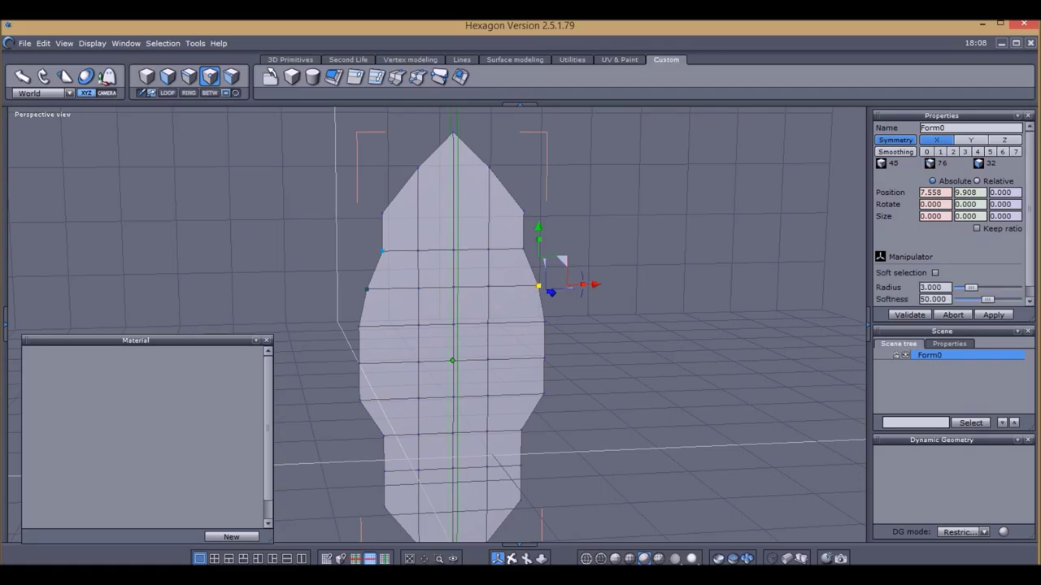
left_click(383, 250)
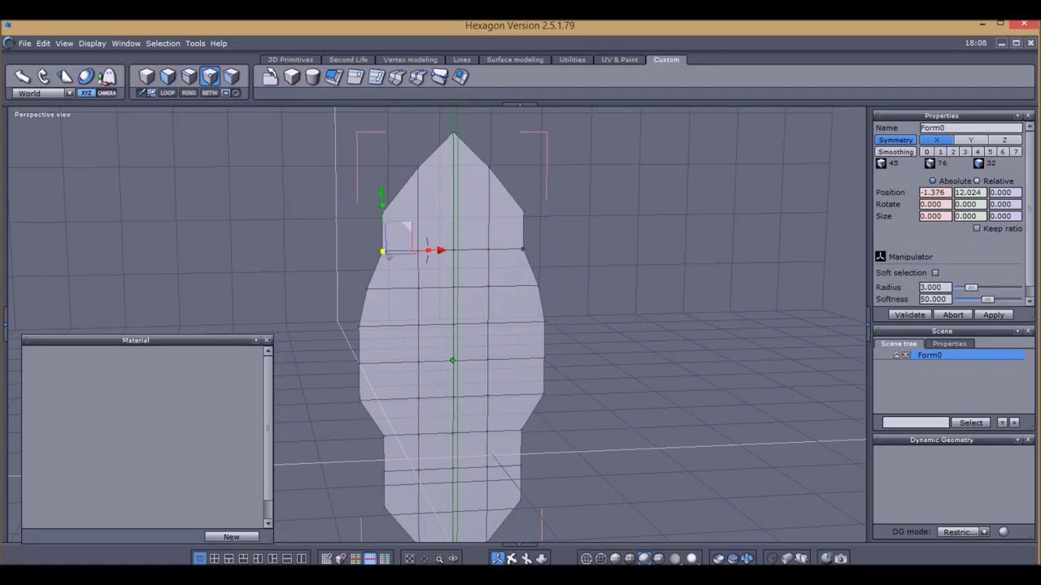
left_click_drag(440, 251, 435, 250)
left_click(381, 213)
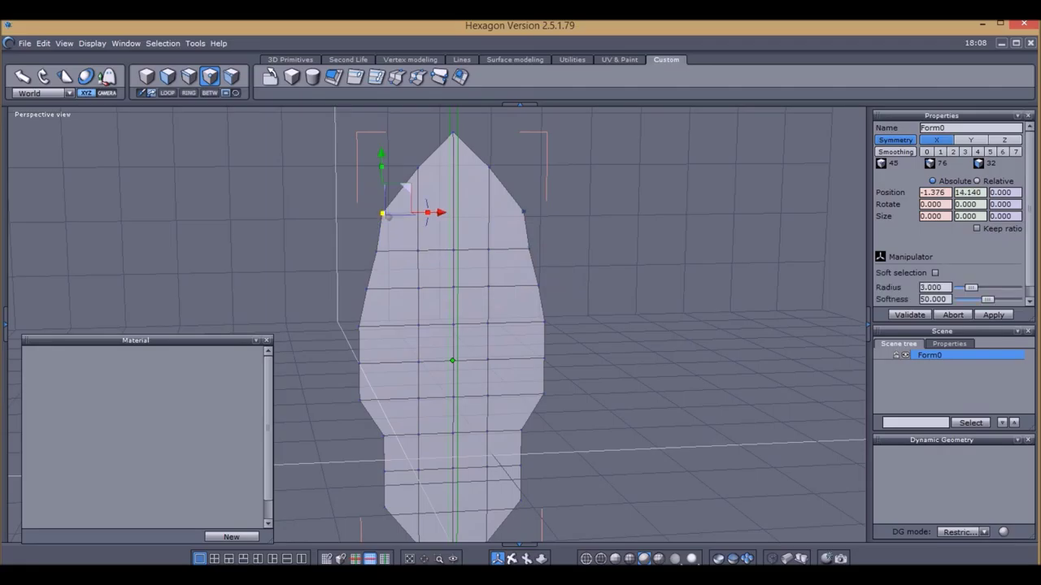
left_click_drag(441, 212, 448, 212)
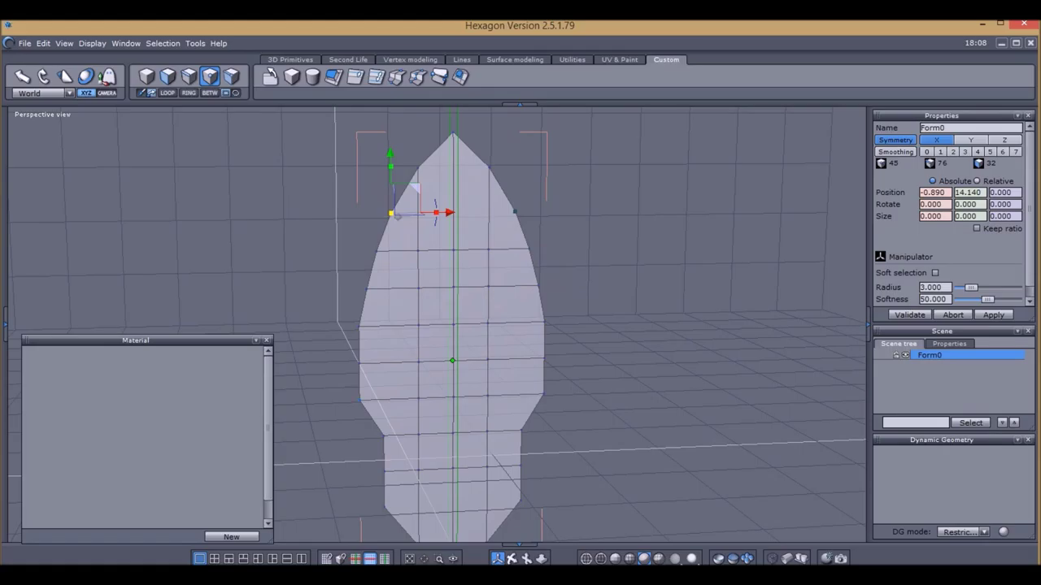
Taper the lower left edge by moving its middle point slightly inward and the point below it to X about -1.90.
left_click(359, 364)
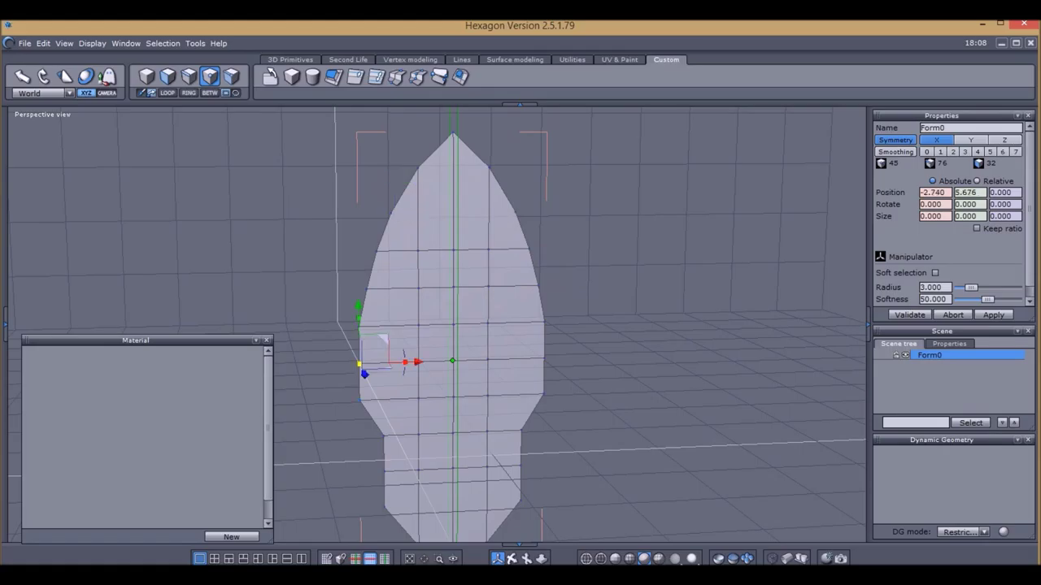
left_click_drag(416, 362, 420, 362)
left_click(359, 401)
left_click_drag(419, 398, 434, 398)
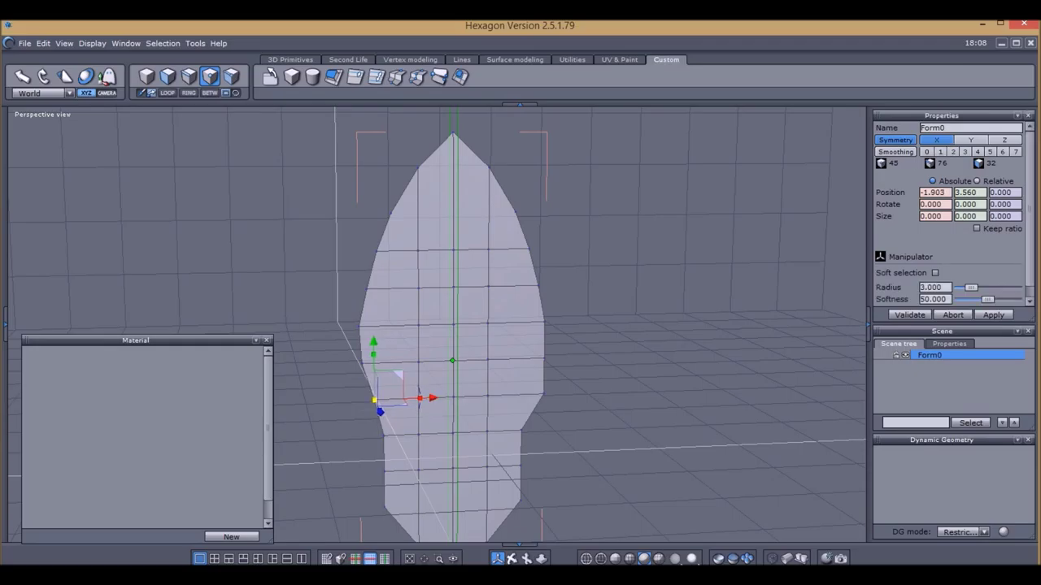
Taper the lower outline by moving the right point at Y 3.56 to X about 7.45 and the left point at Y -0.67 to X about -0.64.
left_click(543, 396)
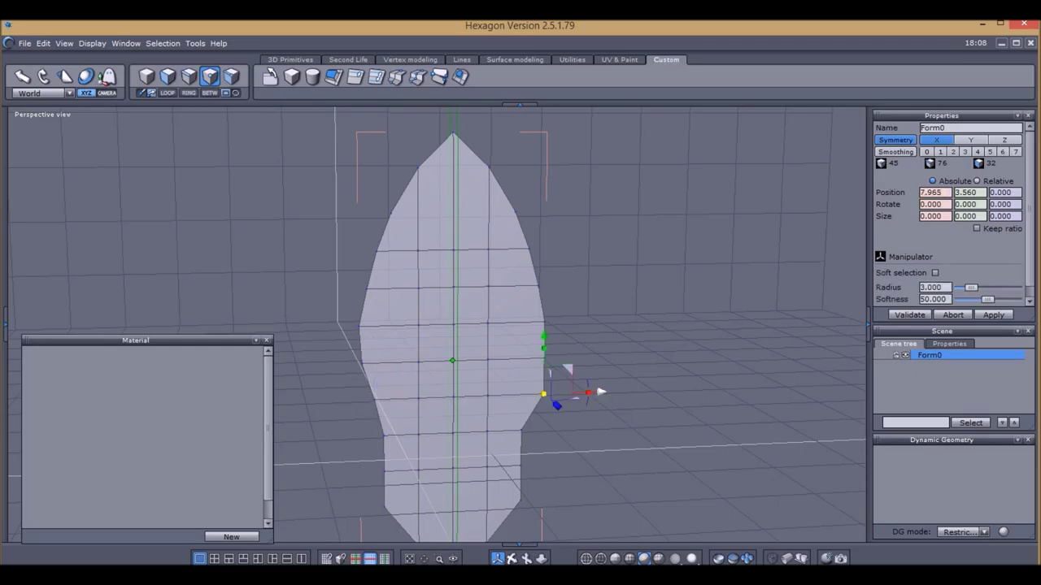
left_click_drag(596, 393, 592, 393)
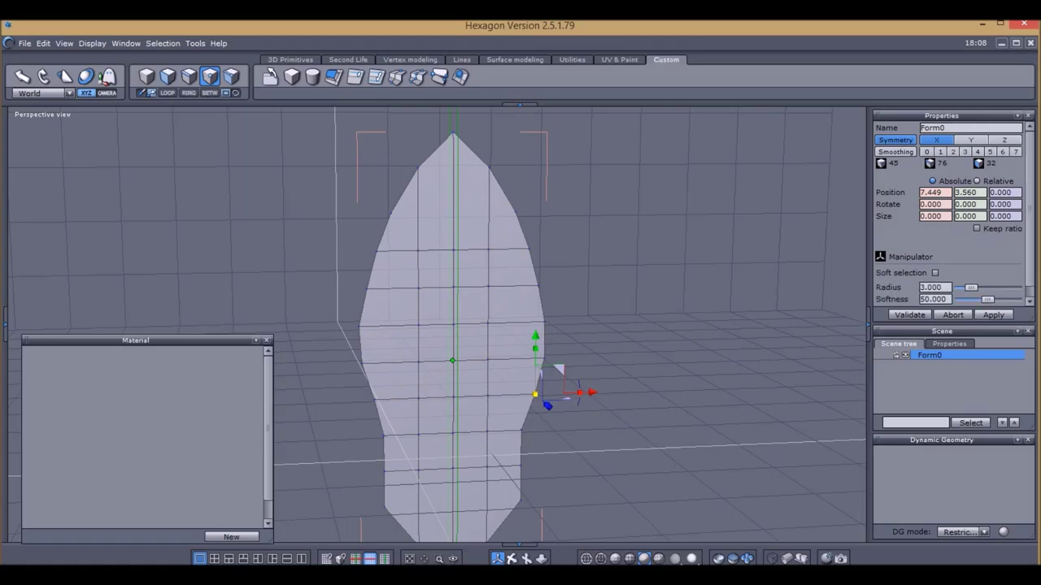
left_click(384, 471)
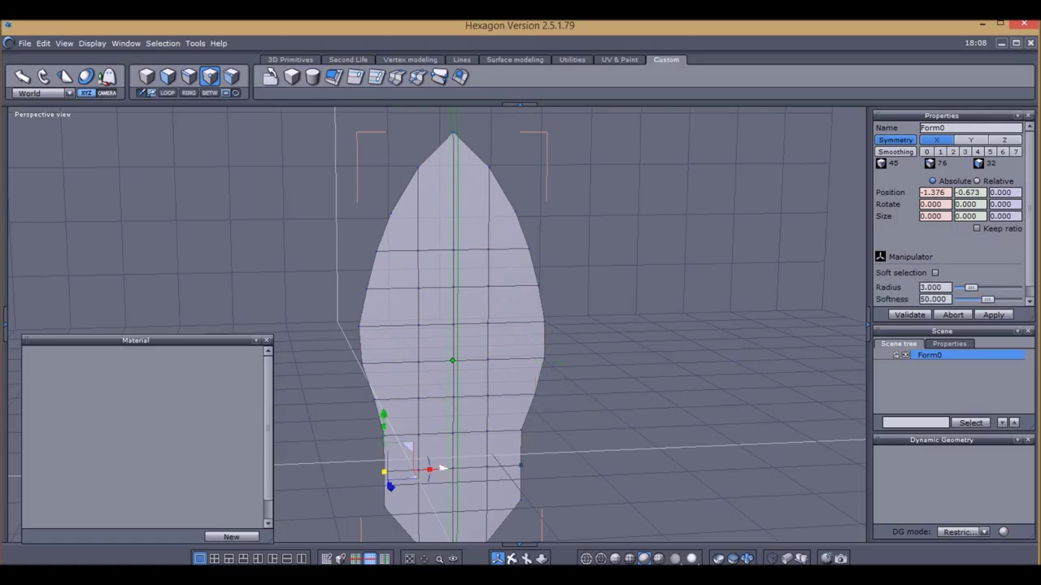
left_click_drag(441, 469, 454, 469)
Narrow the lower tip by moving the left point at Y -2.79 to X about 0.02 and the lowest side point to X about 1.06.
middle_click_drag(471, 463, 502, 355)
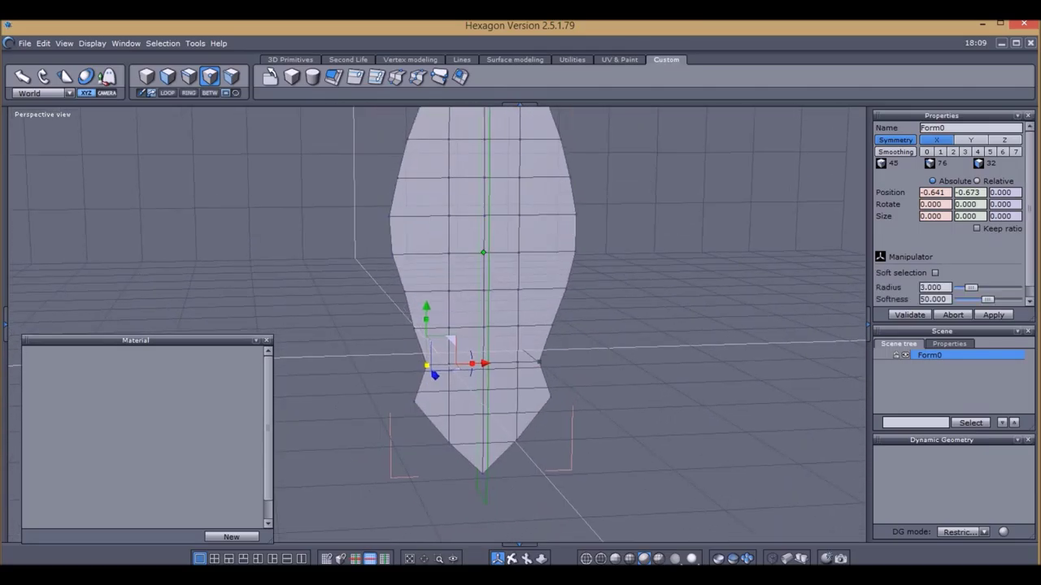
left_click(413, 402)
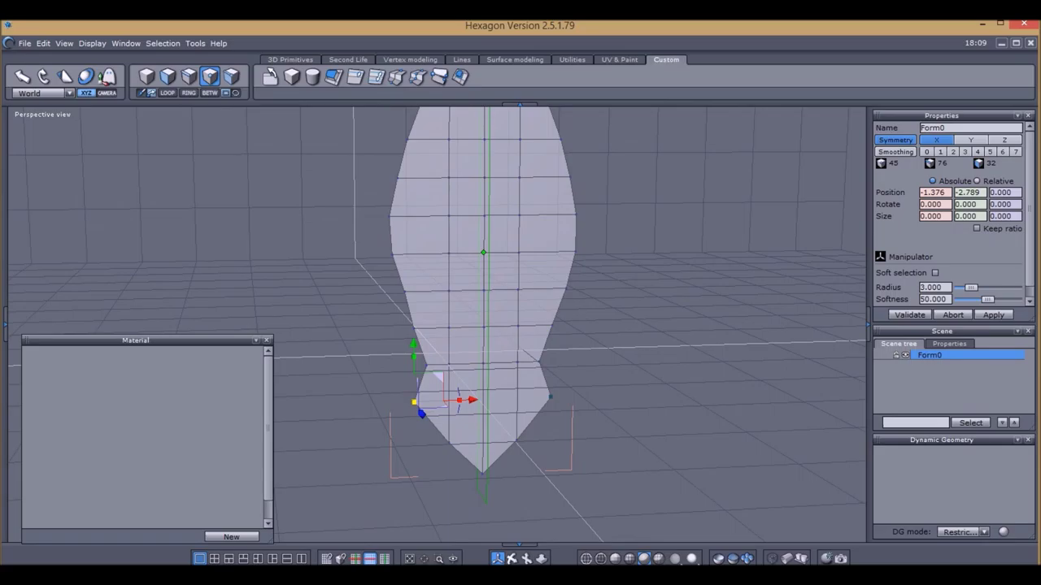
left_click_drag(470, 399, 495, 400)
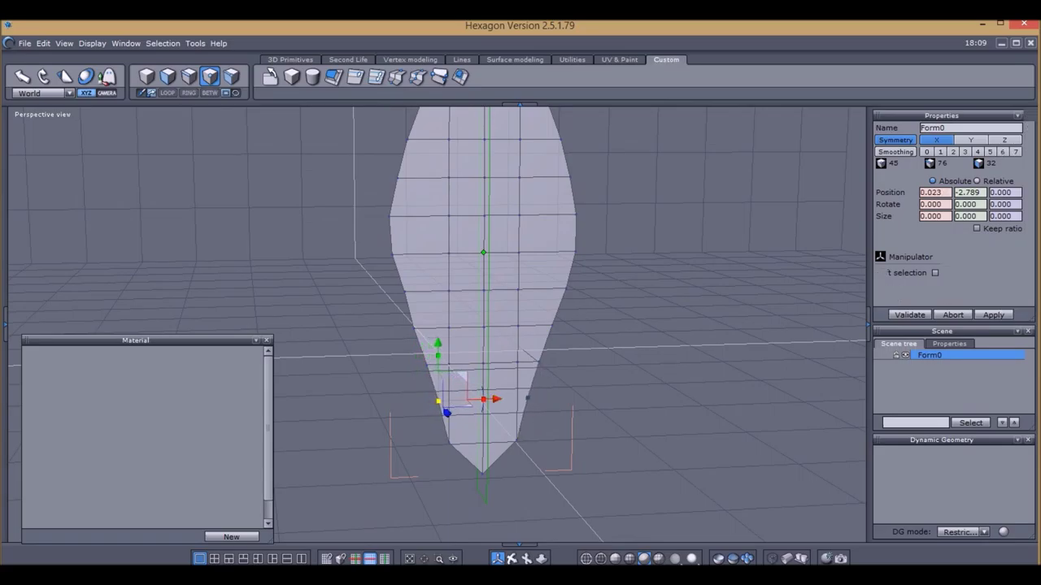
left_click_drag(495, 399, 514, 440)
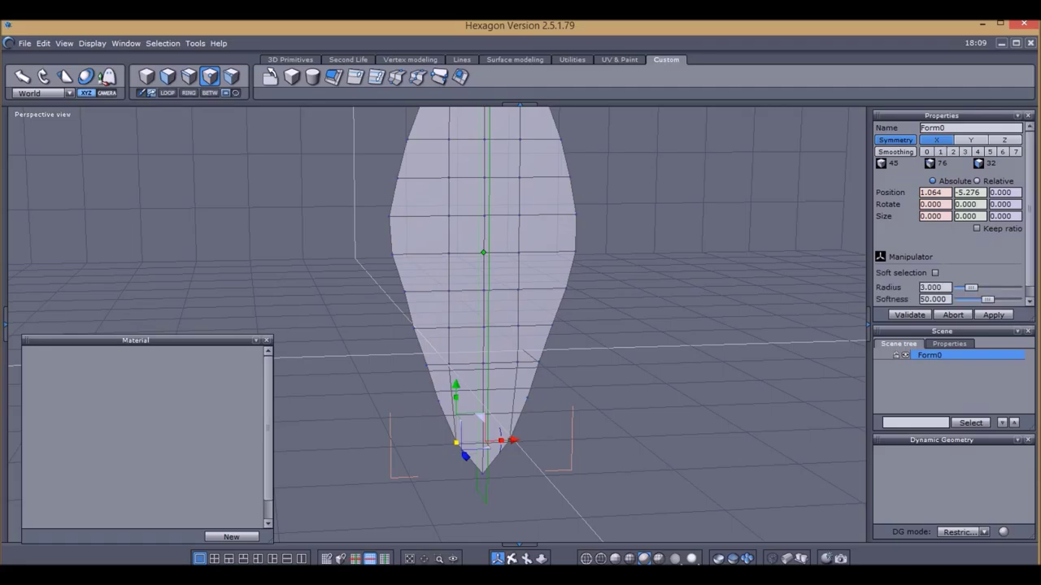
Return to whole-object selection and scale the leaf narrower along X to a width of about 8.8.
left_click(147, 75)
middle_click_drag(483, 253, 461, 328)
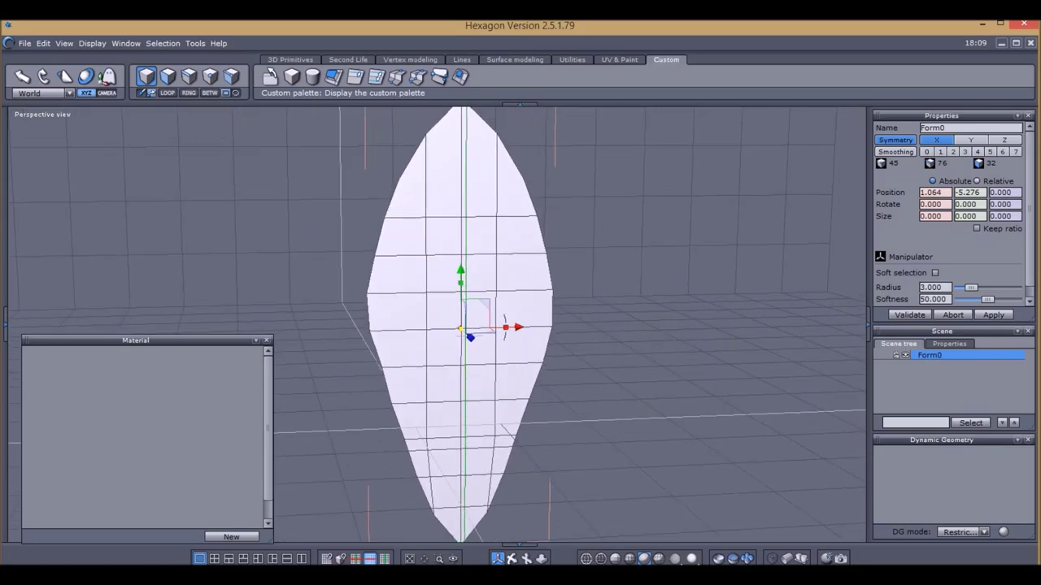
left_click_drag(505, 327, 497, 327)
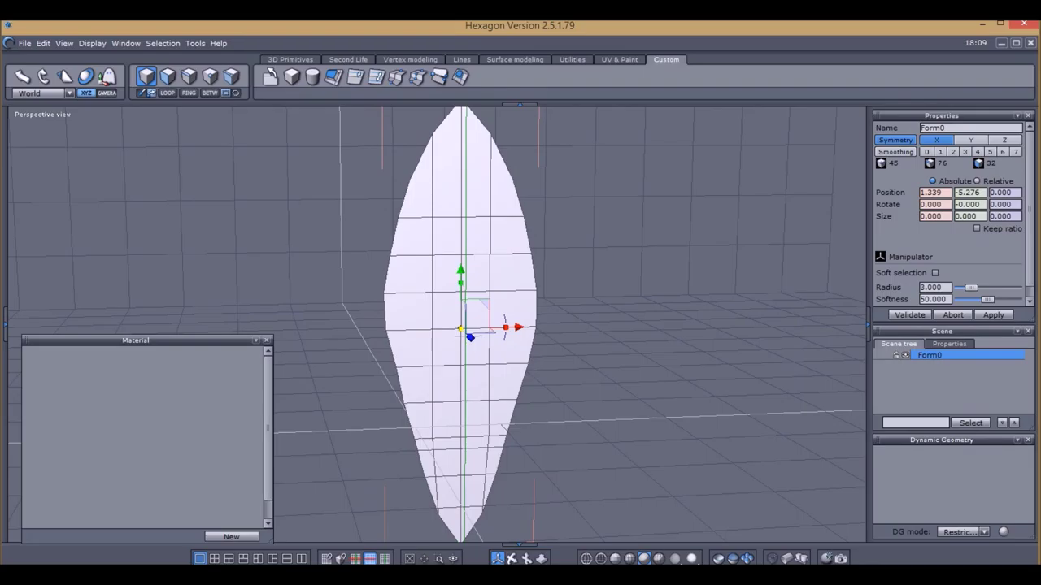
Select all edges around the leaf's outline and move them along Z to a position of about 0.45.
left_click(189, 76)
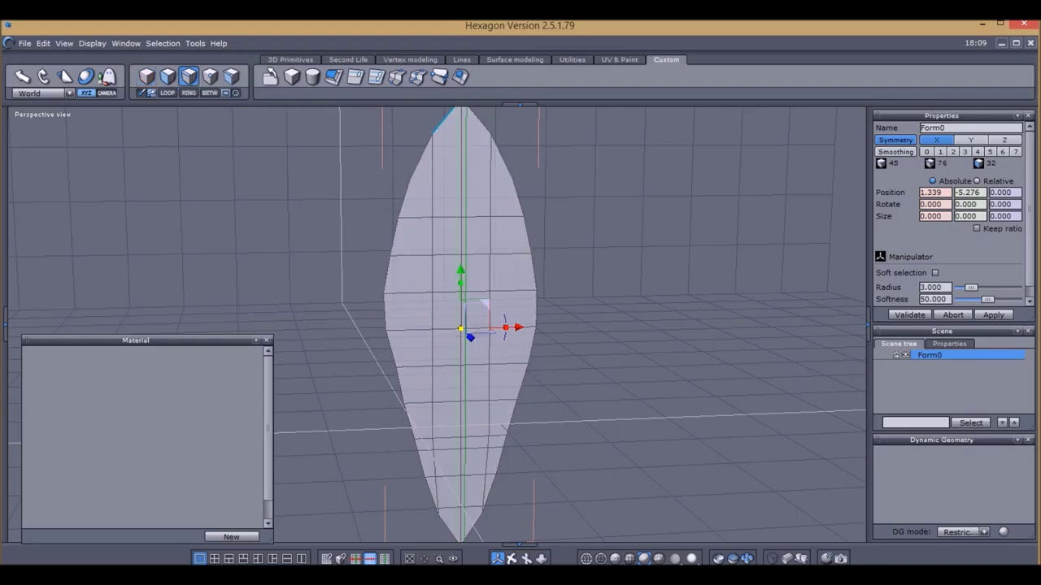
left_click(443, 121)
left_click(421, 156, "shift")
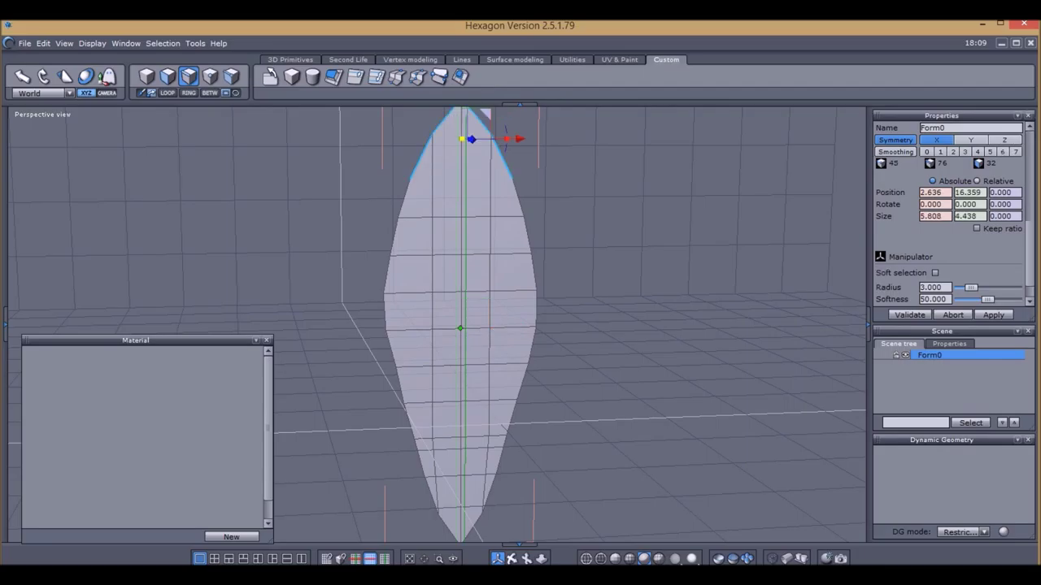
left_click(405, 198, "shift")
left_click(394, 236, "shift")
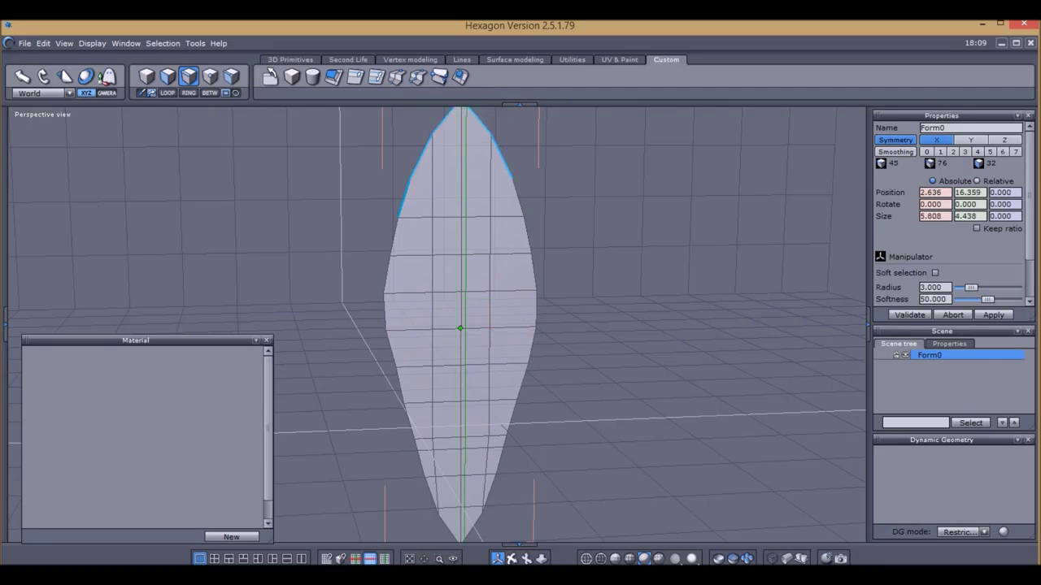
left_click(387, 275, "shift")
left_click(385, 311, "shift")
left_click(391, 348, "shift")
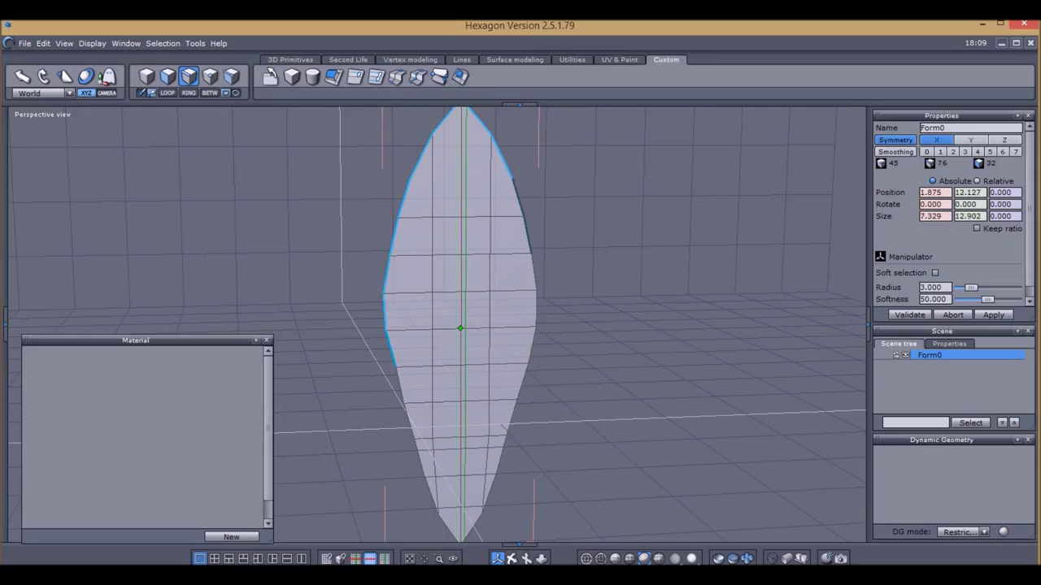
left_click(390, 358, "shift")
left_click(409, 421, "shift")
left_click(419, 457, "shift")
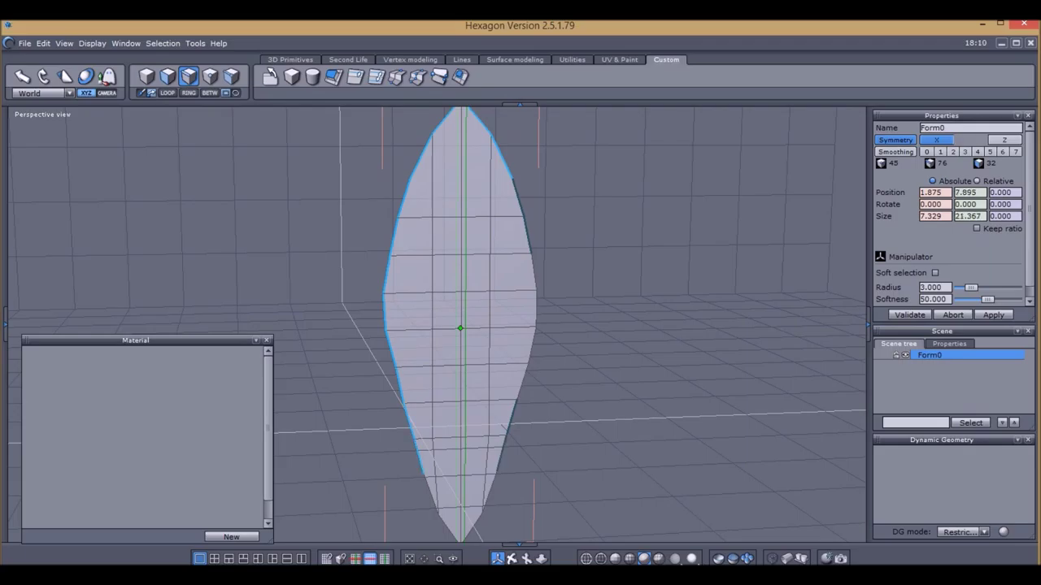
left_click(431, 495, "shift")
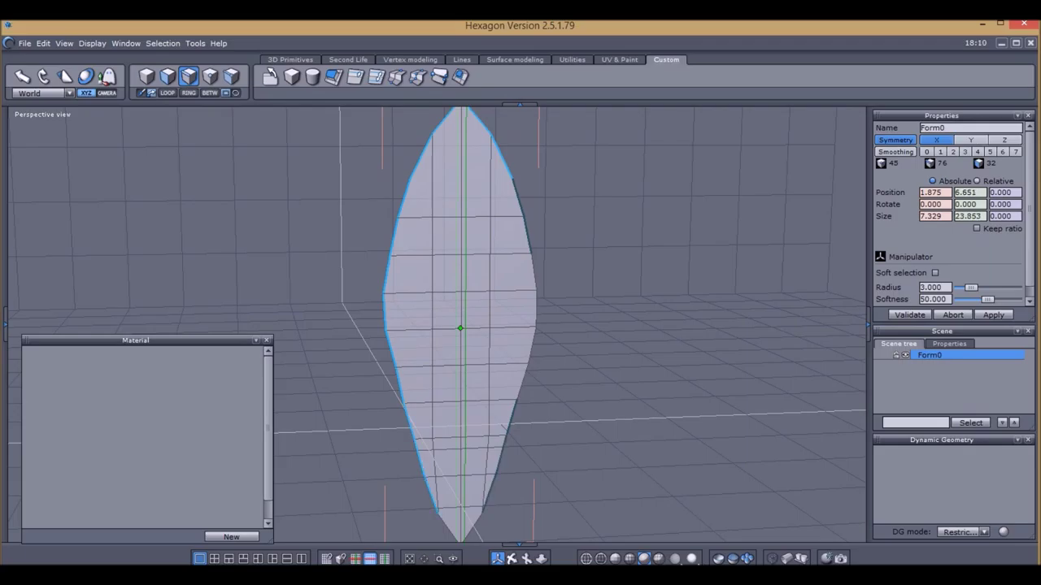
left_click(439, 521, "shift")
key("shift")
left_click(511, 417, "shift")
left_click(522, 382, "shift")
left_click(523, 381, "shift")
left_click(532, 345, "shift")
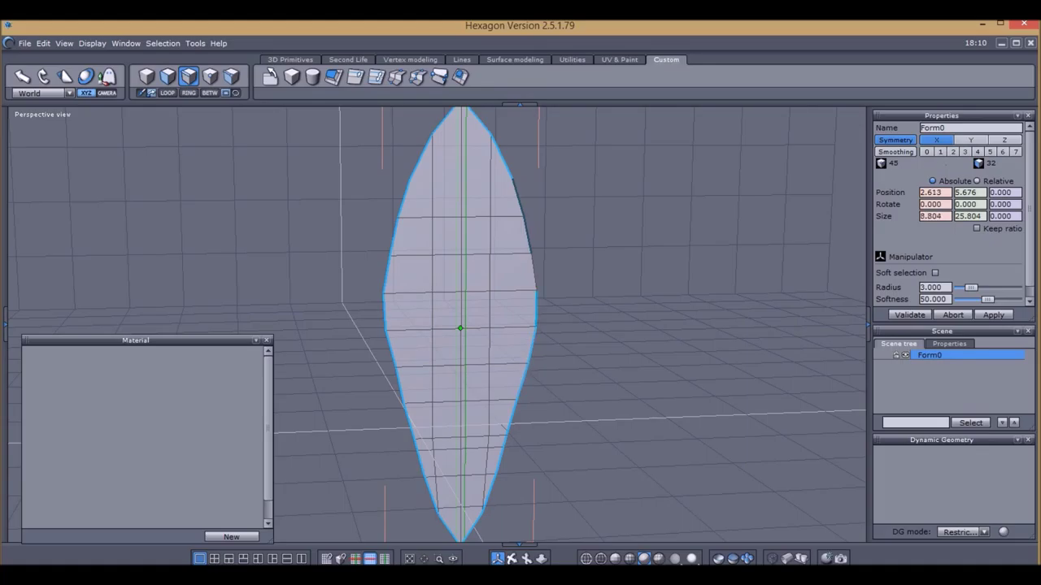
left_click(535, 310, "shift")
middle_click_drag(585, 326, 399, 333)
left_click_drag(386, 333, 377, 333)
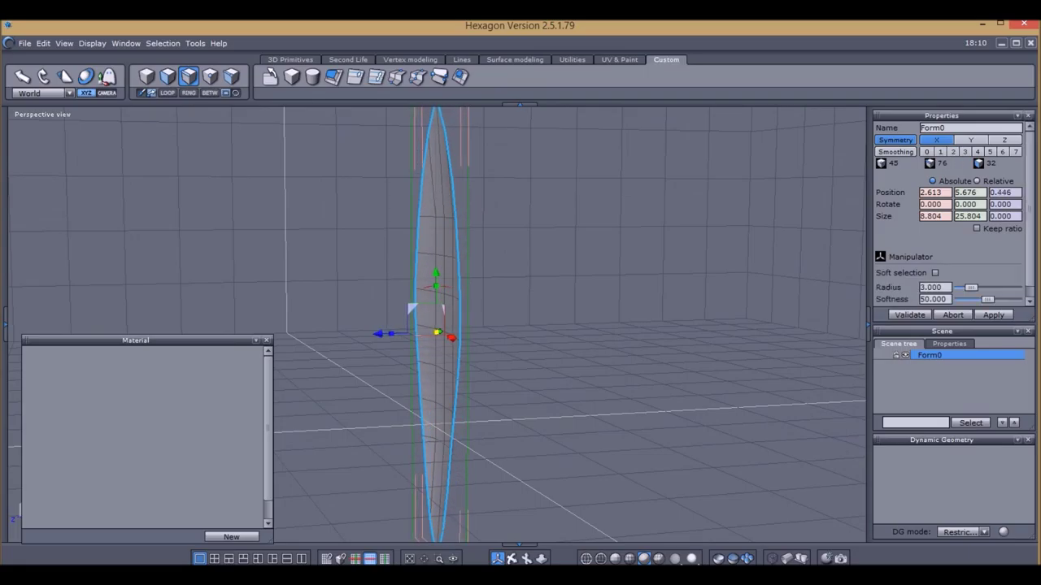
Select the edges along the leaf's vertical centre line and move them along Z to about -0.58 to form a crease.
middle_click_drag(377, 333, 441, 304)
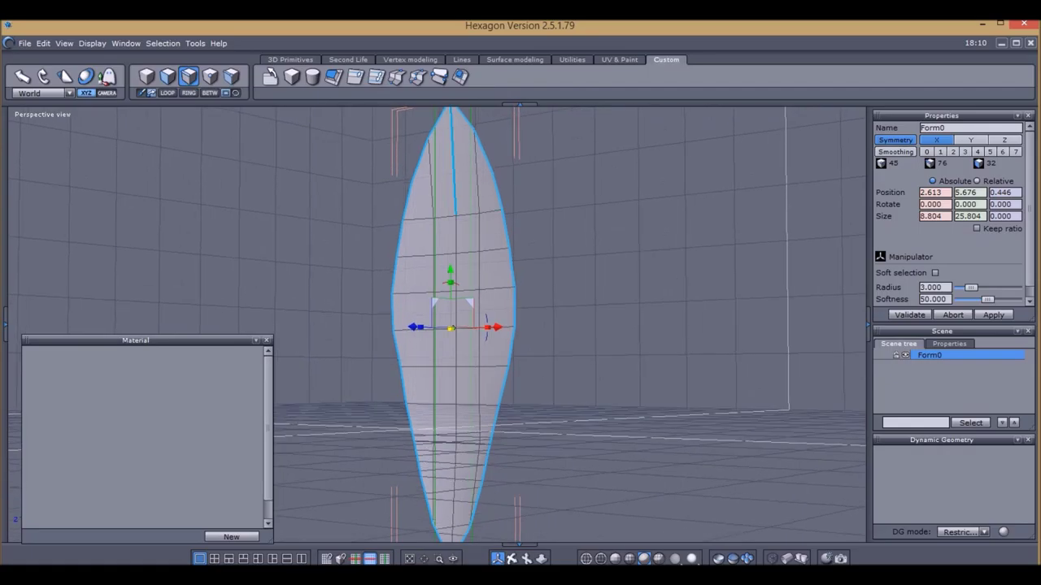
left_click(453, 158, "shift")
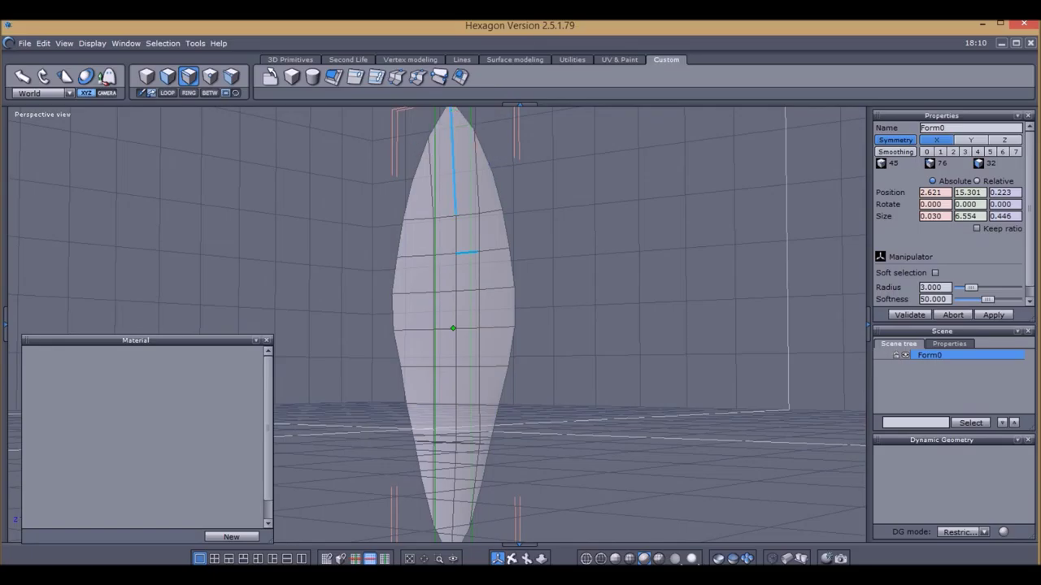
left_click(456, 236, "shift")
left_click(455, 309, "shift")
left_click(456, 348, "shift")
left_click(455, 385, "shift")
left_click(456, 423, "shift")
left_click(454, 488, "shift")
middle_click_drag(537, 366, 398, 358)
mouse_move(378, 329)
left_mouse_down()
mouse_move(403, 328)
mouse_move(372, 329)
mouse_move(394, 328)
left_mouse_up()
middle_click_drag(406, 335, 514, 349)
left_click(166, 76)
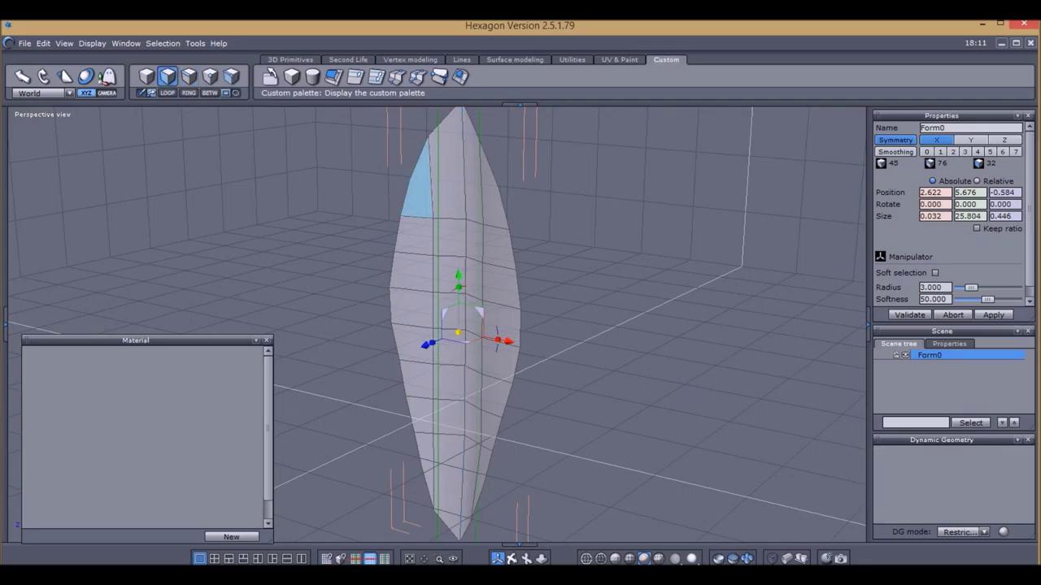
left_click(421, 190, "shift")
left_click(449, 181, "shift")
left_click(473, 184, "shift")
left_click(492, 192, "shift")
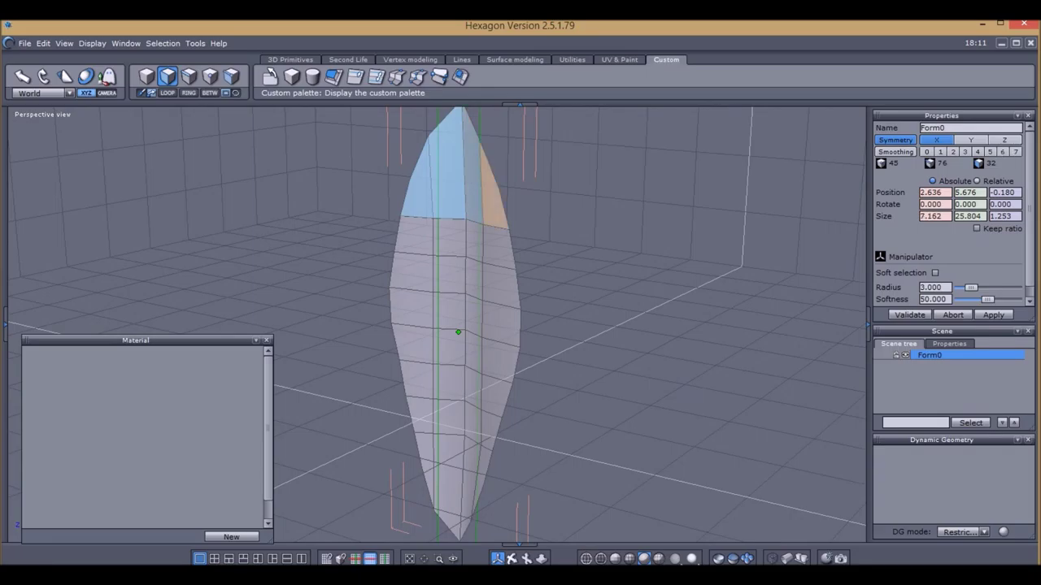
middle_click_drag(492, 193, 431, 208)
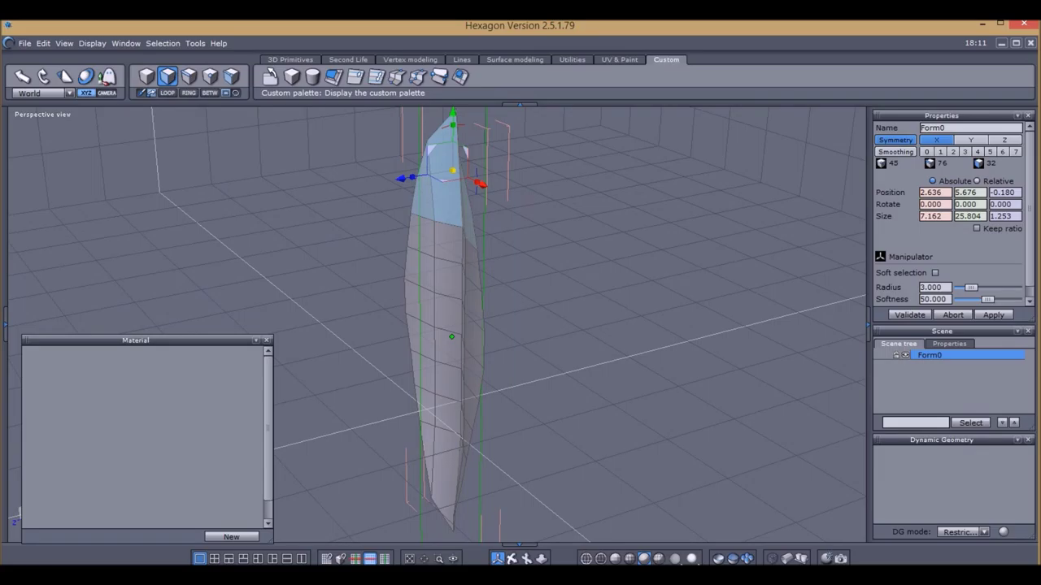
key("Escape")
Create a thin vertical cylinder beside the leaf with a radius of about 0.25 and a height of about 11.
middle_click_drag(439, 244, 513, 204)
middle_click_drag(490, 431, 500, 321)
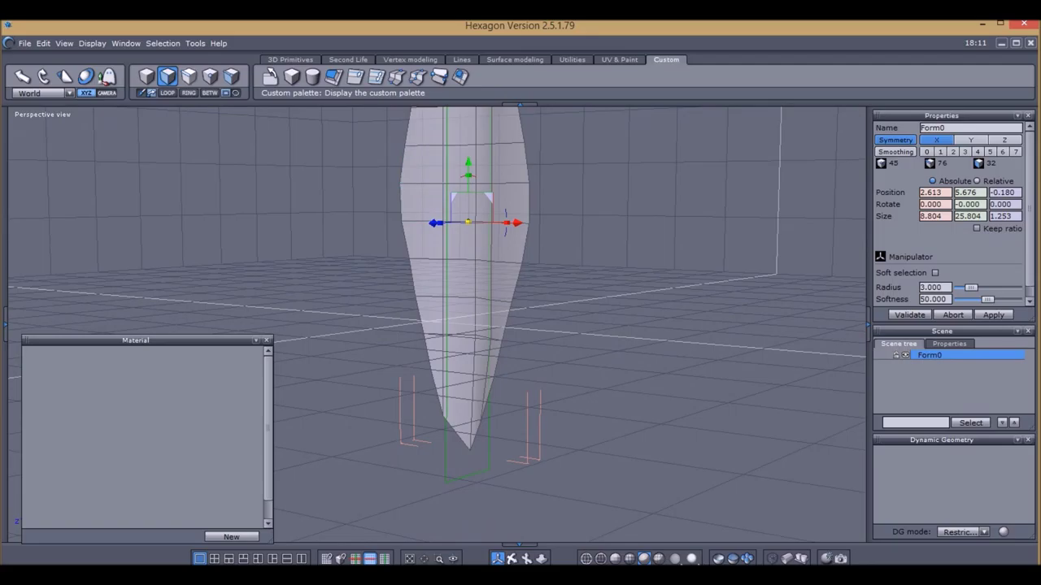
right_click_drag(363, 298, 431, 316)
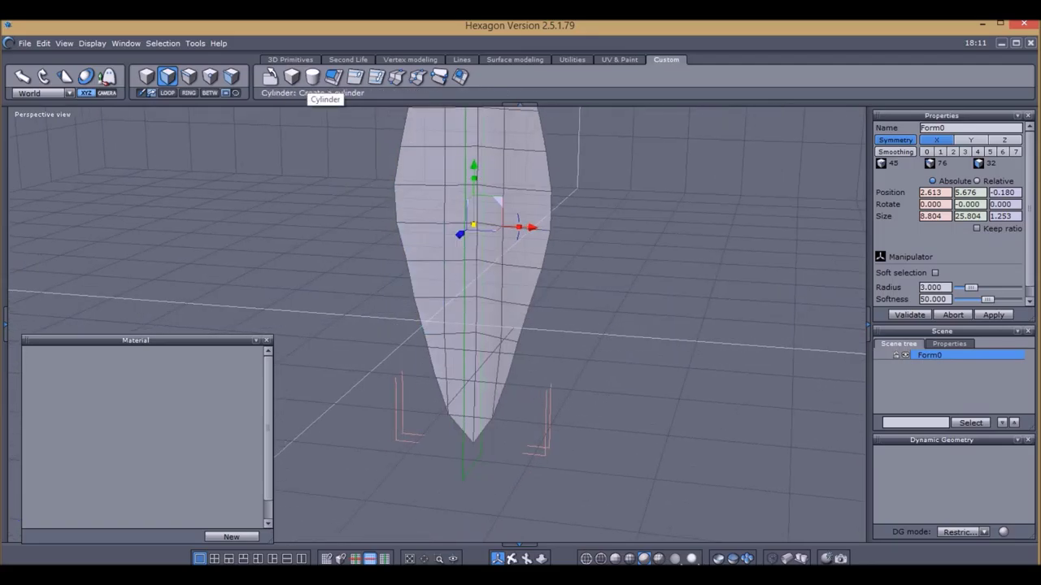
left_click(313, 77)
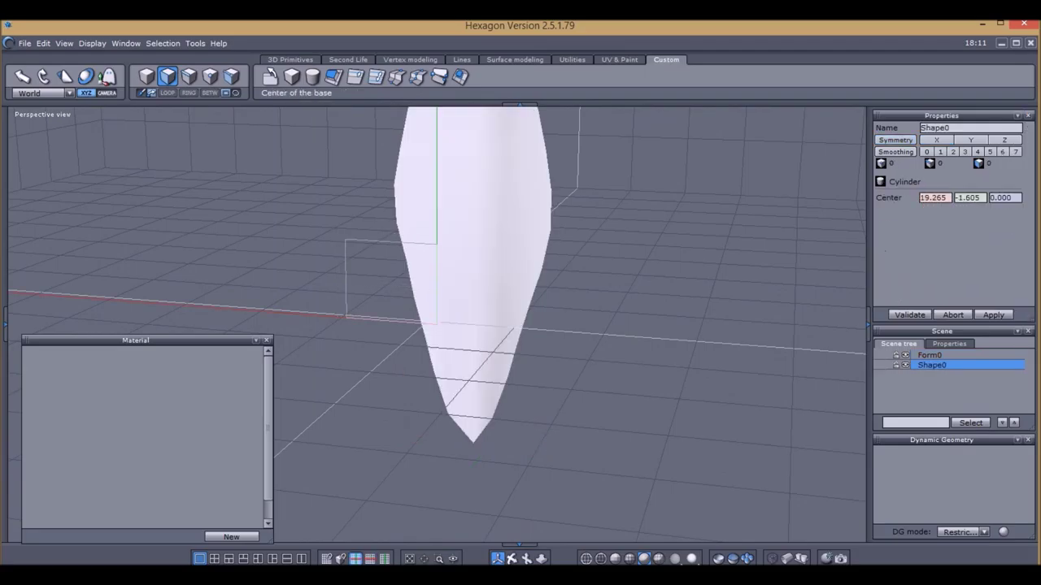
left_click(629, 209)
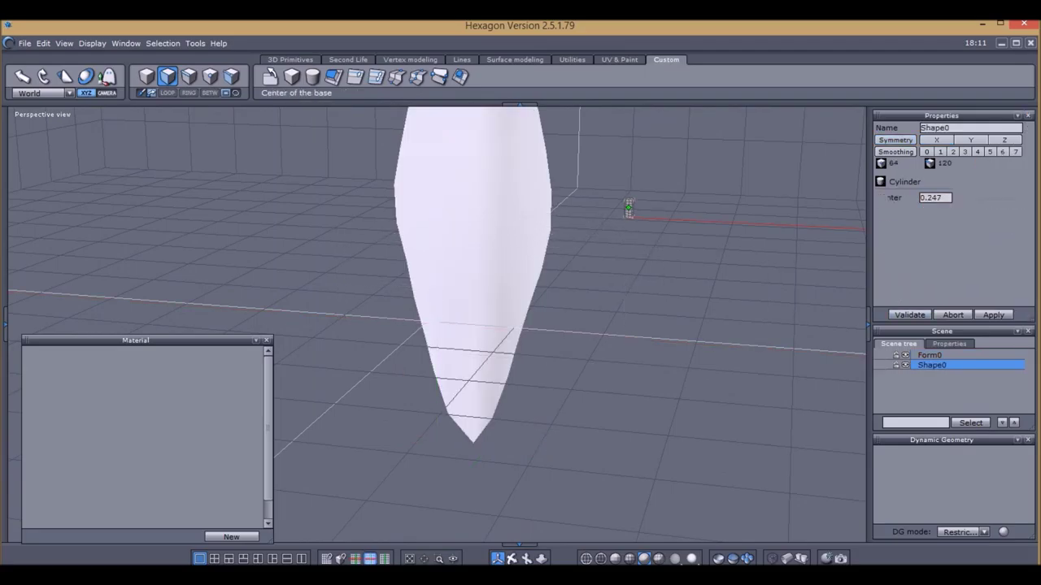
left_click(630, 210)
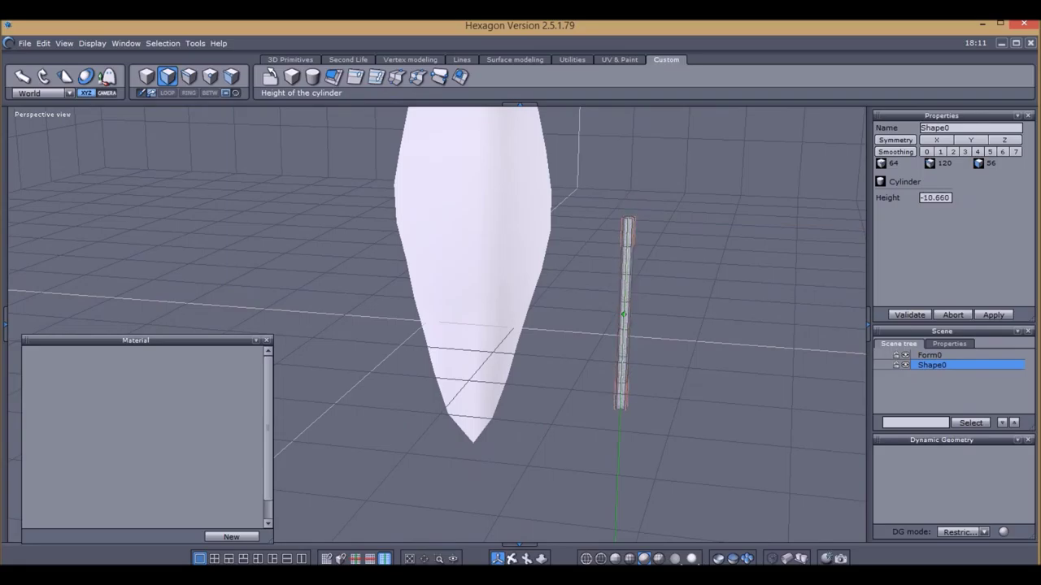
left_click(620, 413)
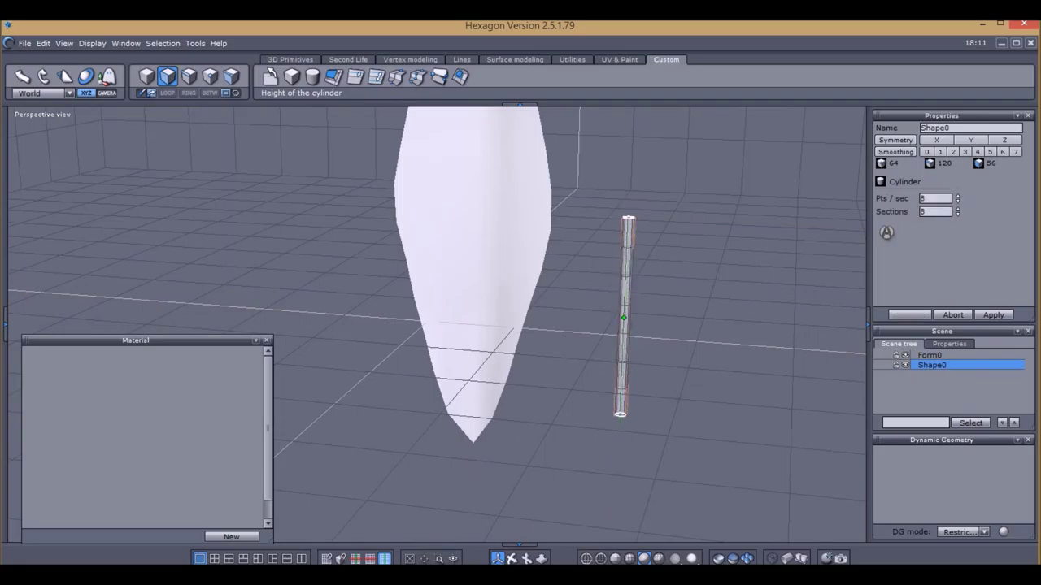
Increase the cylinder's number of sections to 25.
key("Up")
key("Up")
key("Up")
key("Up")
key("Up")
key("Up")
key("Up")
key("Up")
key("Up")
key("Up")
key("Up")
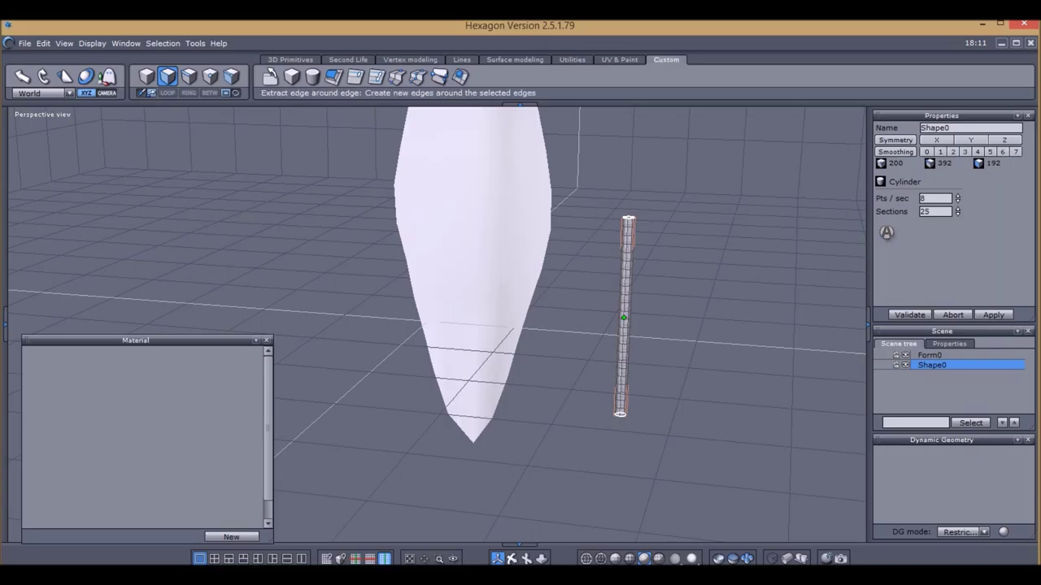
Draw a gently bowed interpolated curve about 10.3 tall and 1.9 wide beside the cylinder, validate it and select it as an object.
left_click(462, 60)
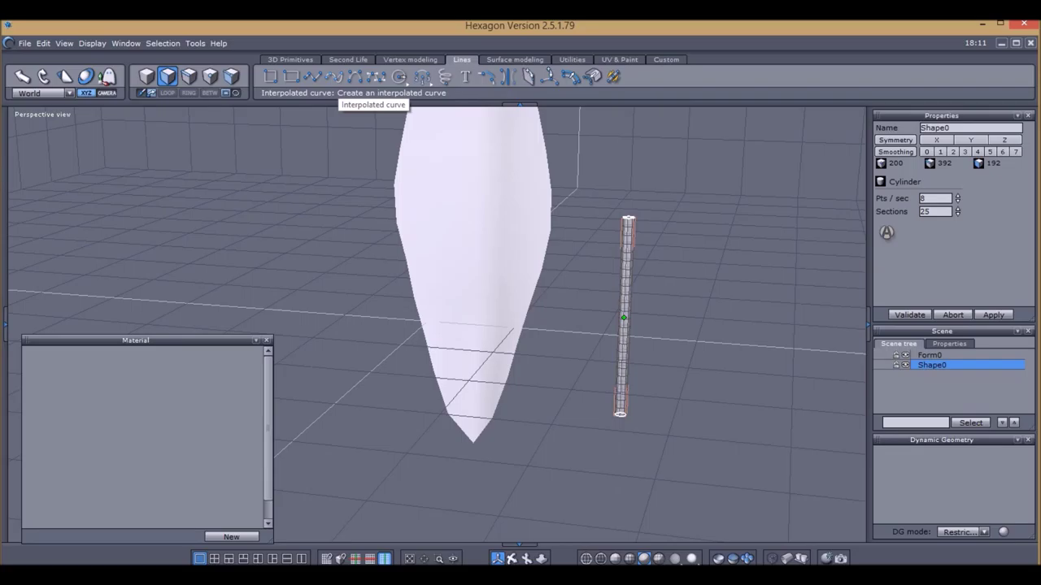
left_click(334, 77)
left_click(354, 78)
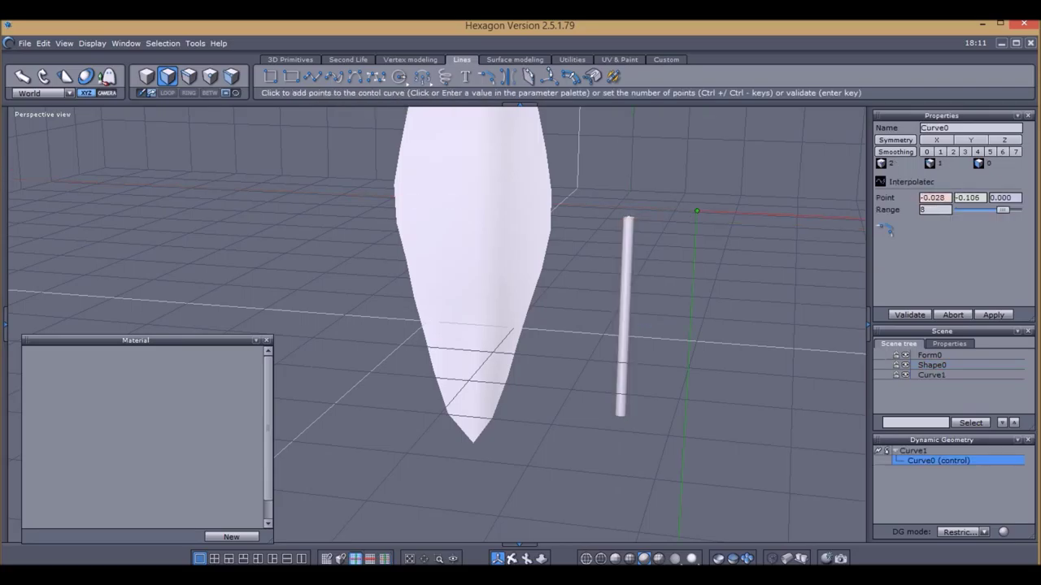
left_click(681, 276)
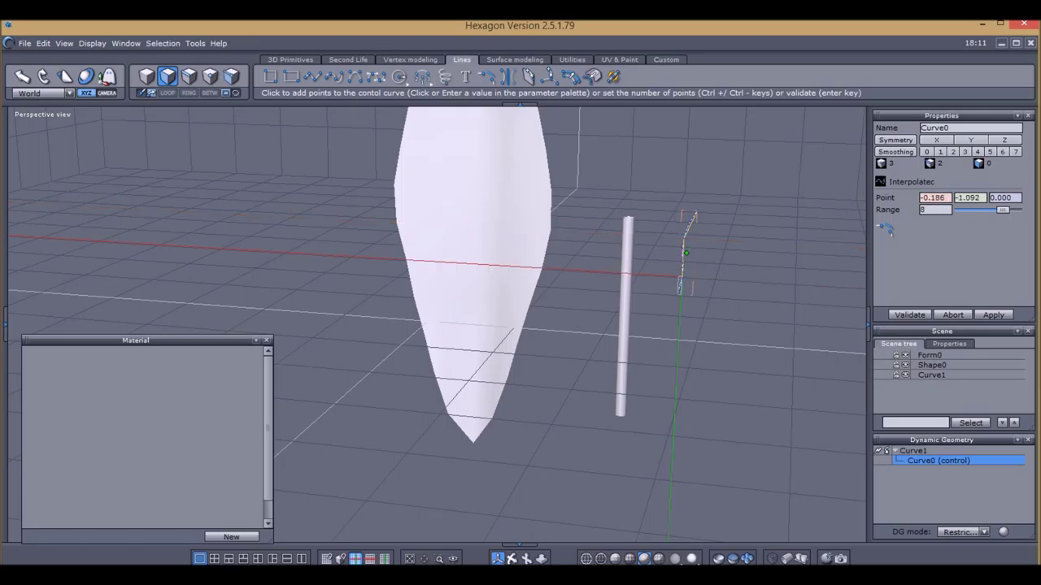
left_click(681, 319)
left_click(689, 351)
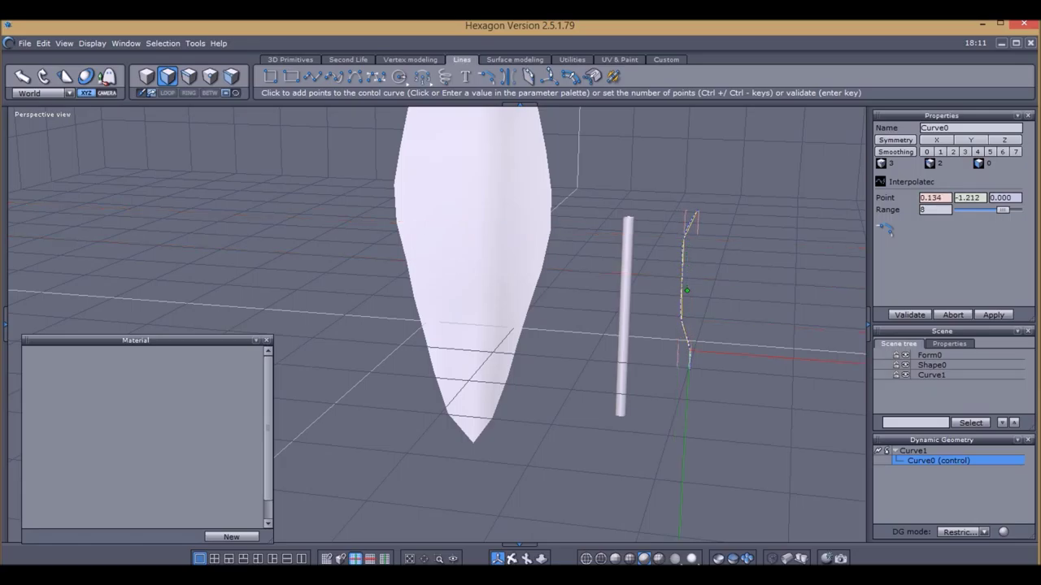
left_click(699, 381)
key("Return")
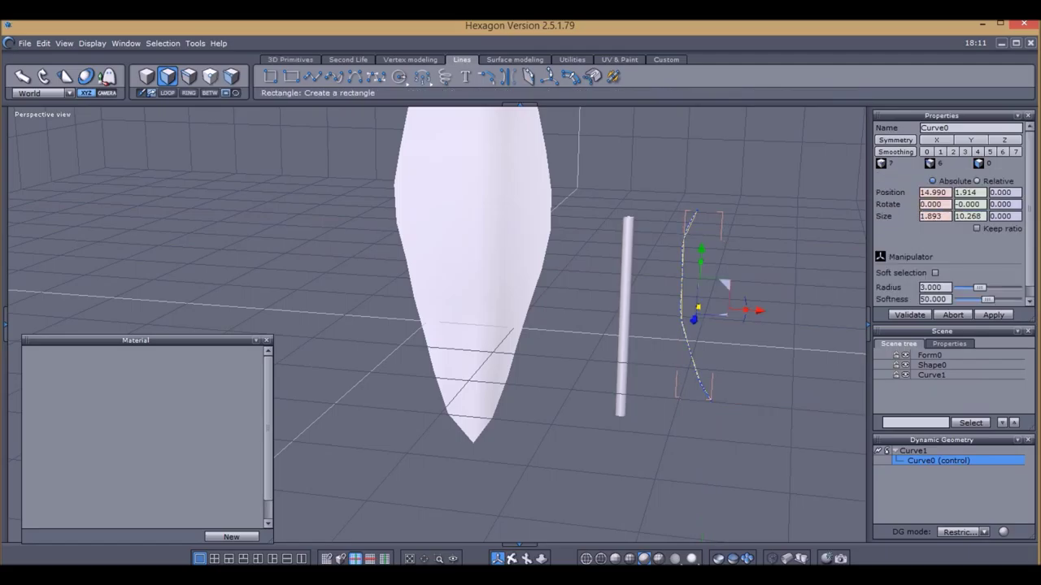
left_click(146, 77)
left_click(146, 76)
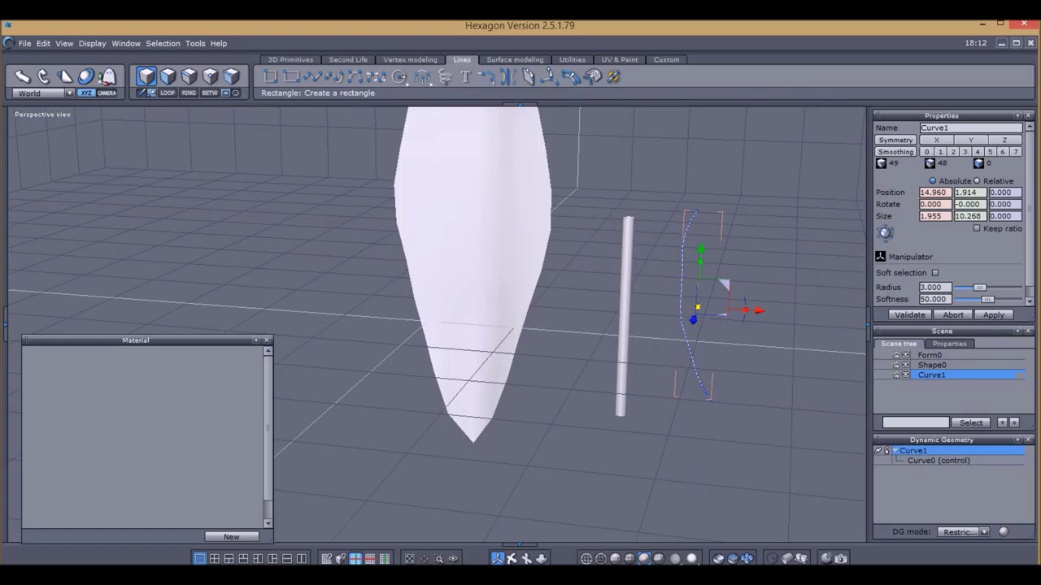
Bend the thin cylinder beside the leaf using the Bend tool with the bowed curve as its profile.
left_click(625, 318)
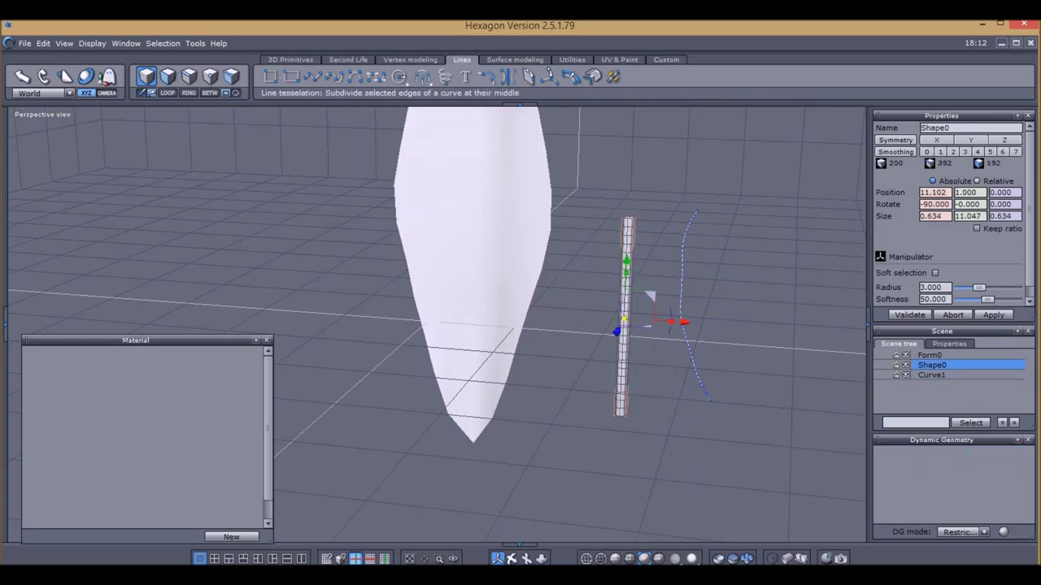
left_click(572, 59)
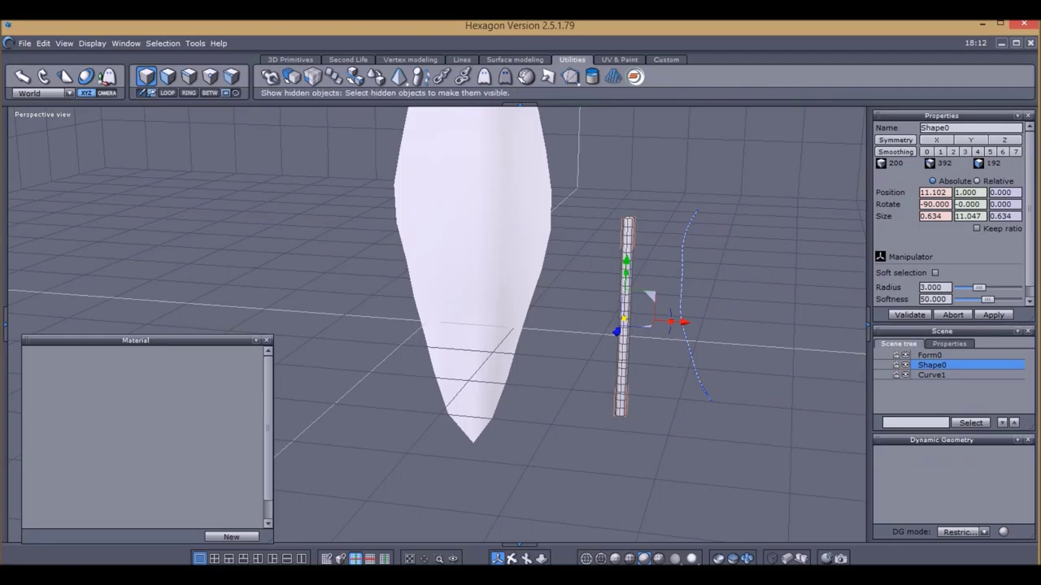
left_click(419, 77)
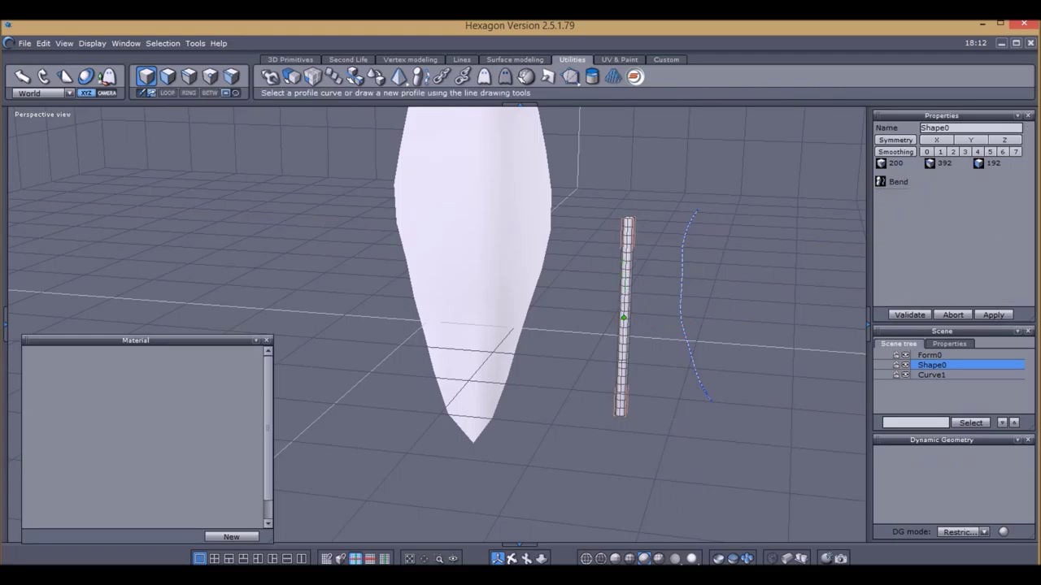
left_click(680, 316)
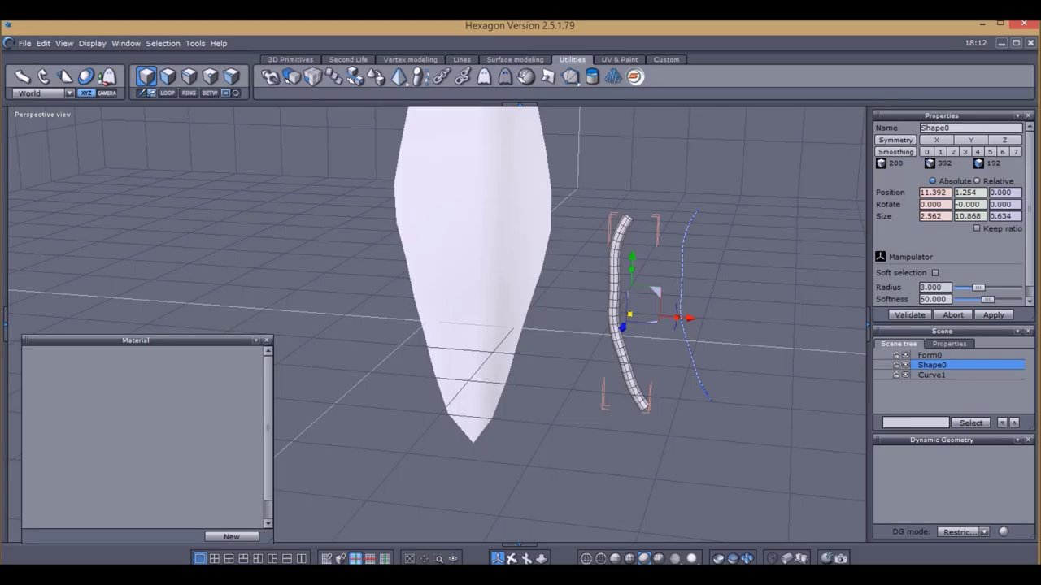
key("Delete")
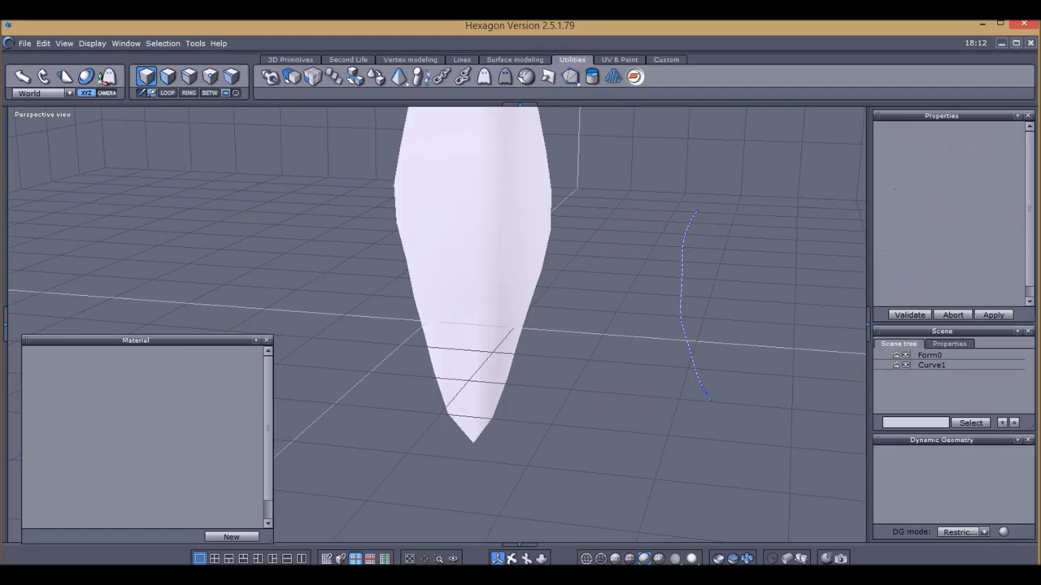
left_click(43, 43)
left_click(57, 55)
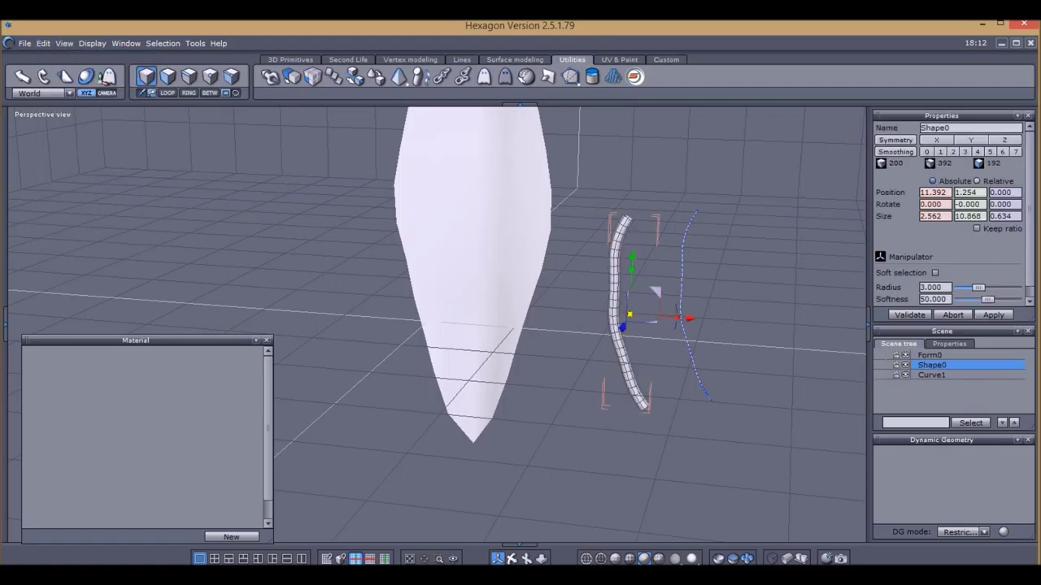
Delete the bowed guide curve beside the bent stem.
left_click_drag(681, 187, 720, 320)
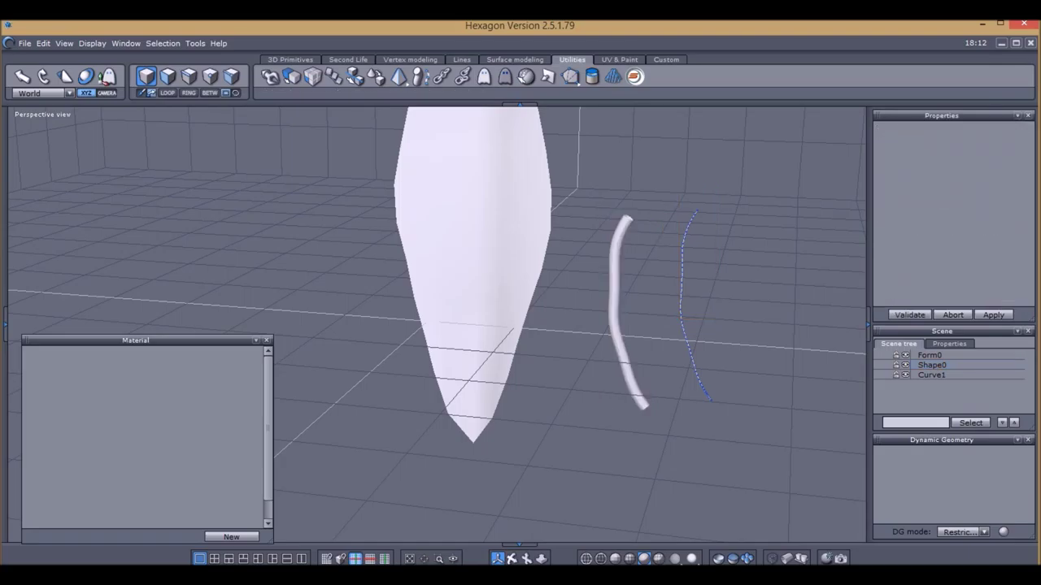
left_click(681, 301)
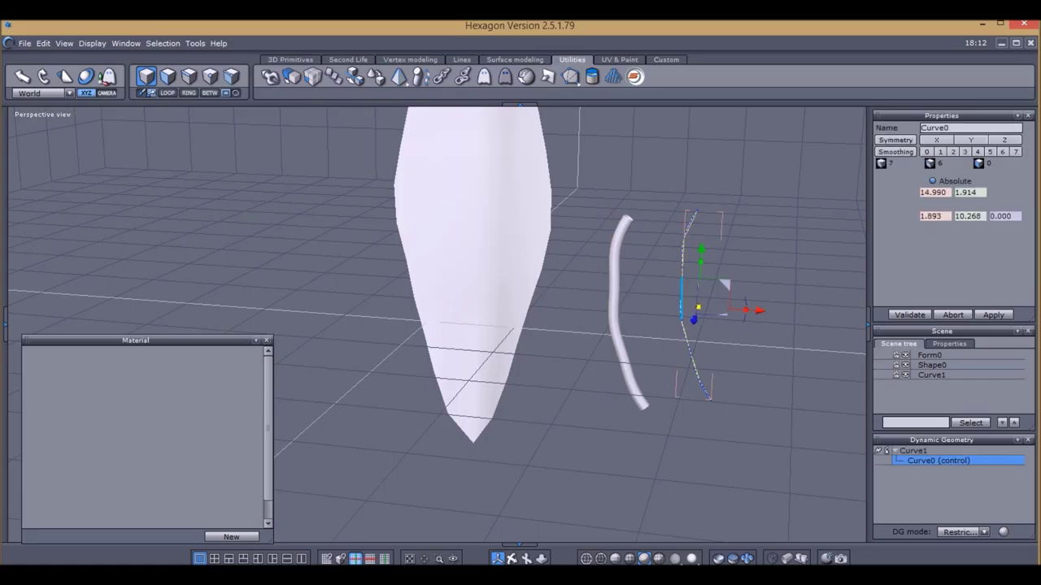
key("Delete")
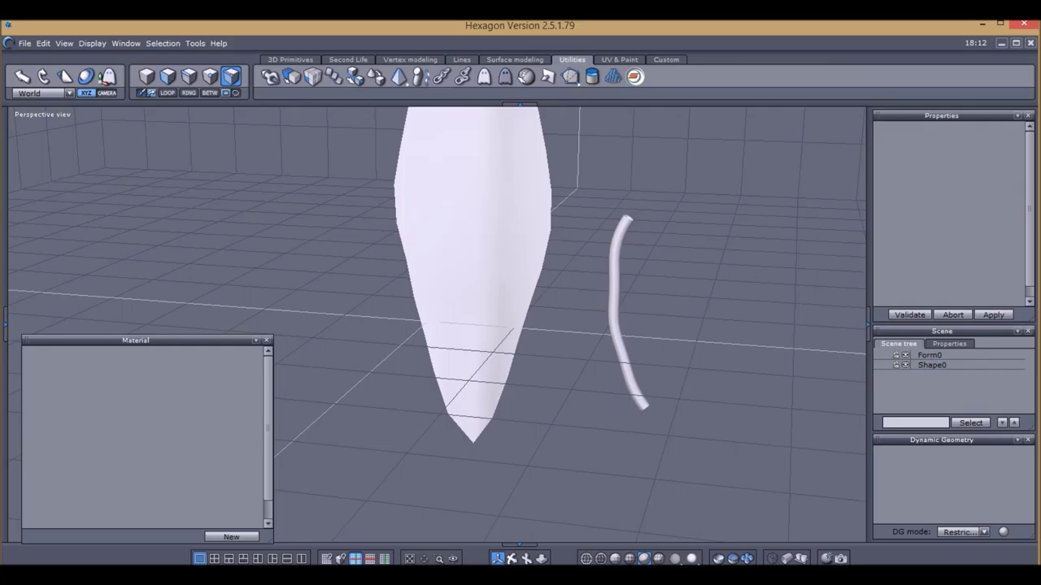
Taper the stem's upper end by scaling its edge loop along X to about 0.14.
scroll(437, 325, "down", 5)
scroll(436, 325, "up", 7)
middle_click_drag(436, 325, 362, 400)
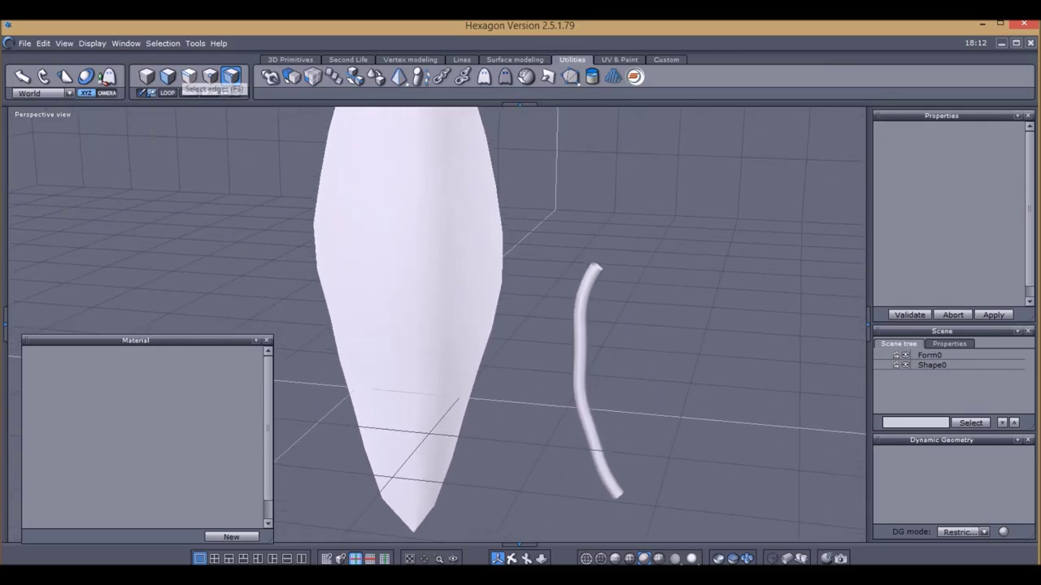
left_click(189, 75)
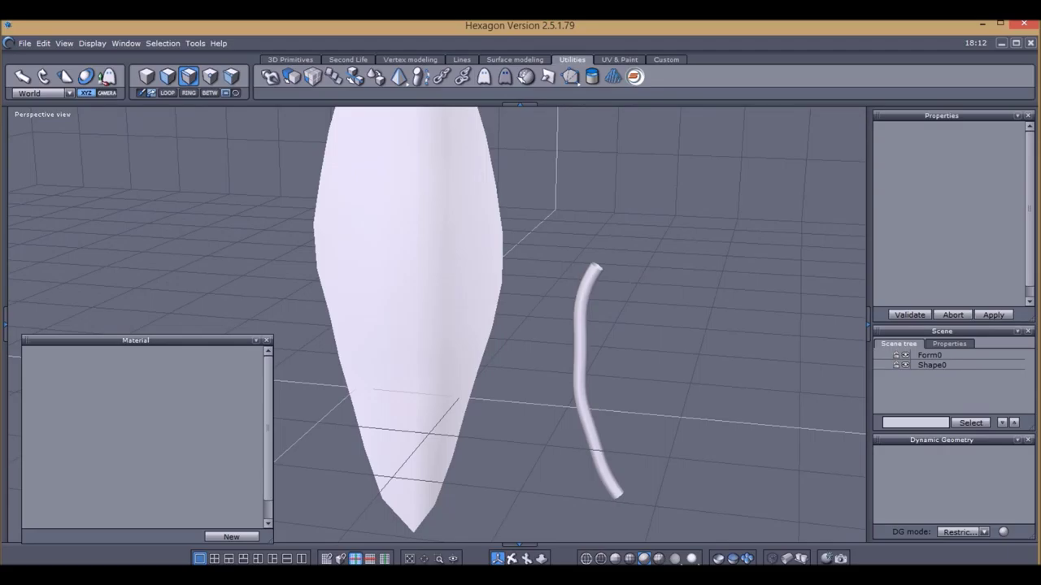
left_click(146, 75)
left_click(580, 366)
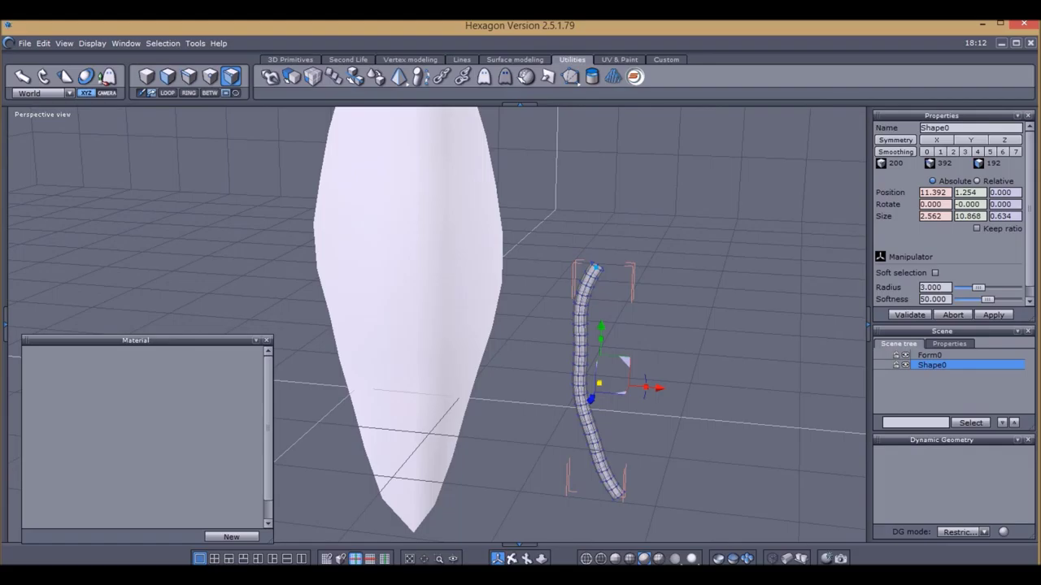
left_click(188, 76)
left_click(595, 269)
double_click(596, 268)
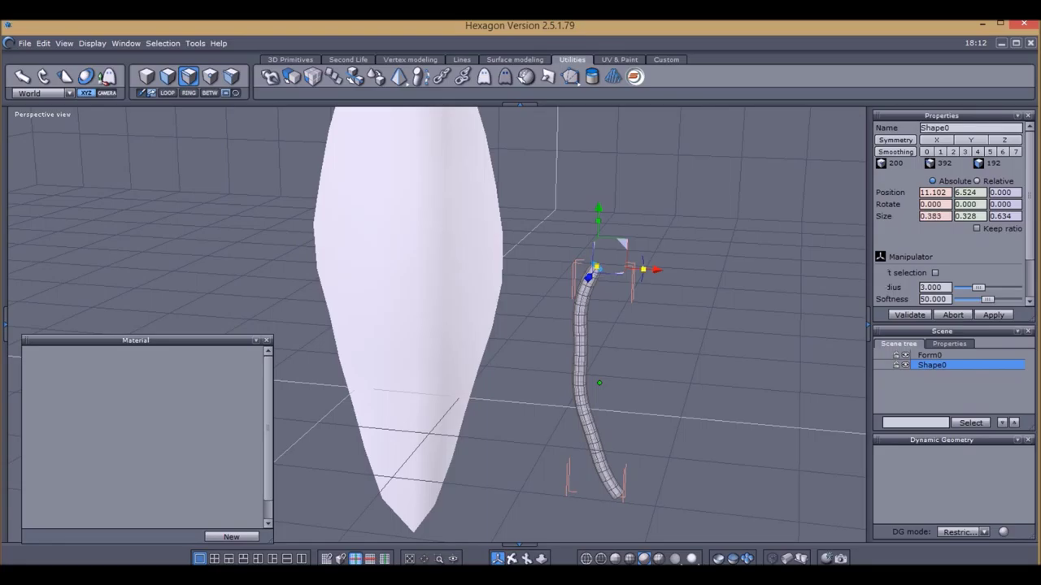
left_click_drag(643, 269, 630, 269)
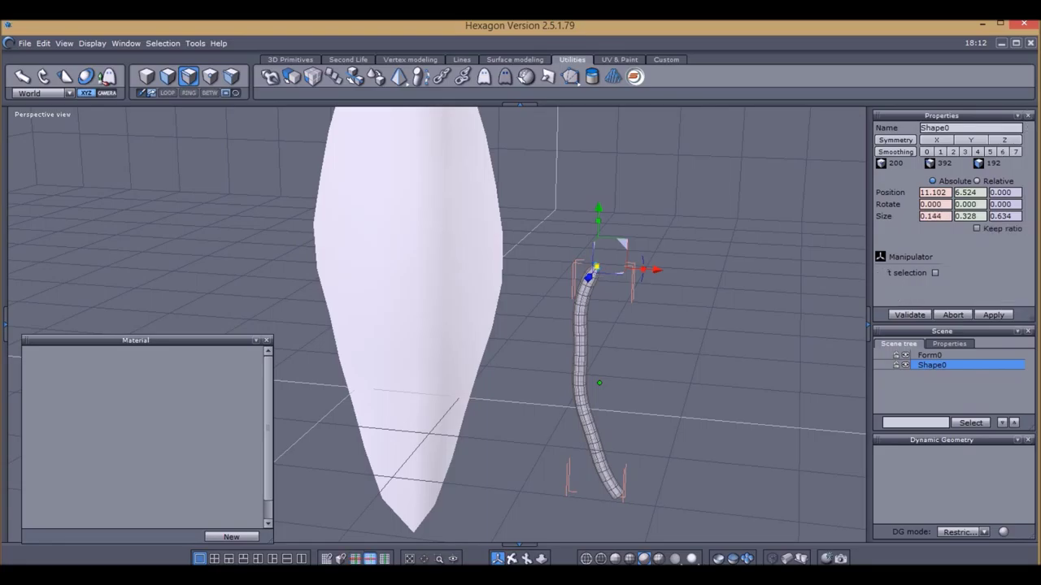
key("Escape")
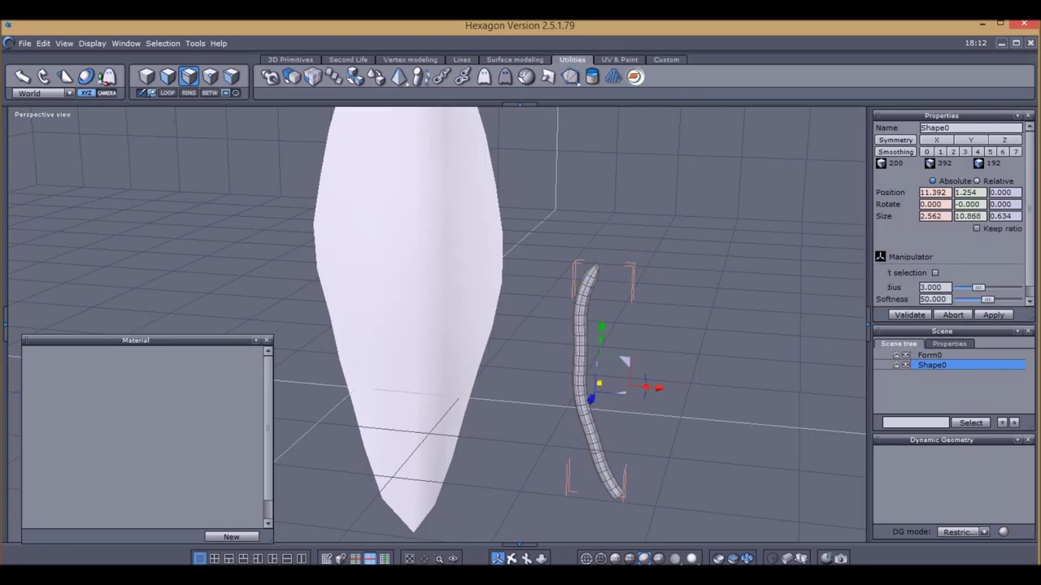
Rotate the whole stem 90 degrees about the Y axis.
middle_click_drag(553, 244, 553, 276)
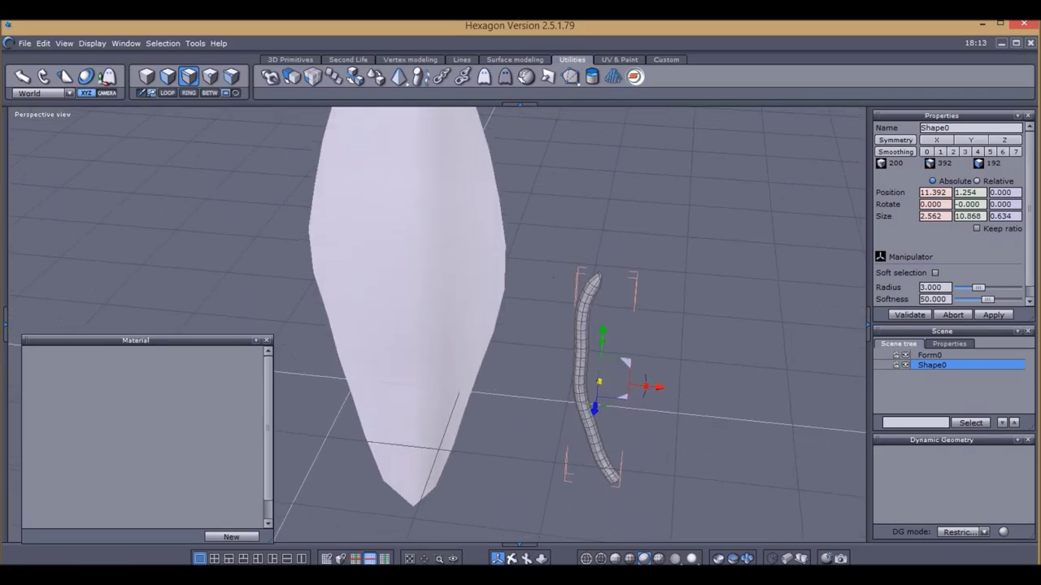
middle_click_drag(553, 277, 557, 374)
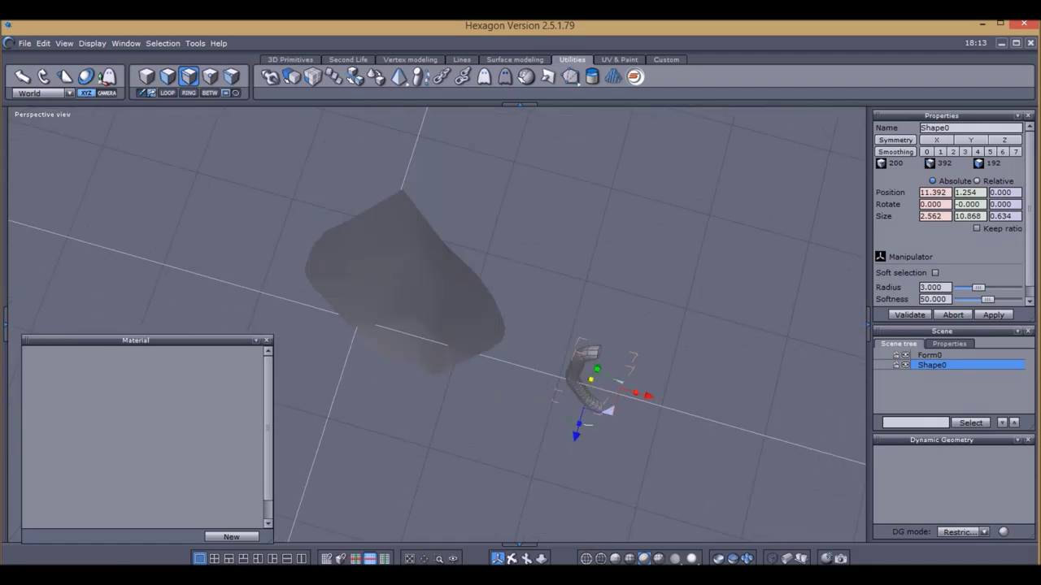
left_click_drag(588, 425, 649, 396)
Move the stem to the leaf's lower tip, at about 2.58 in X and -10.06 in Y.
right_click_drag(648, 396, 637, 321)
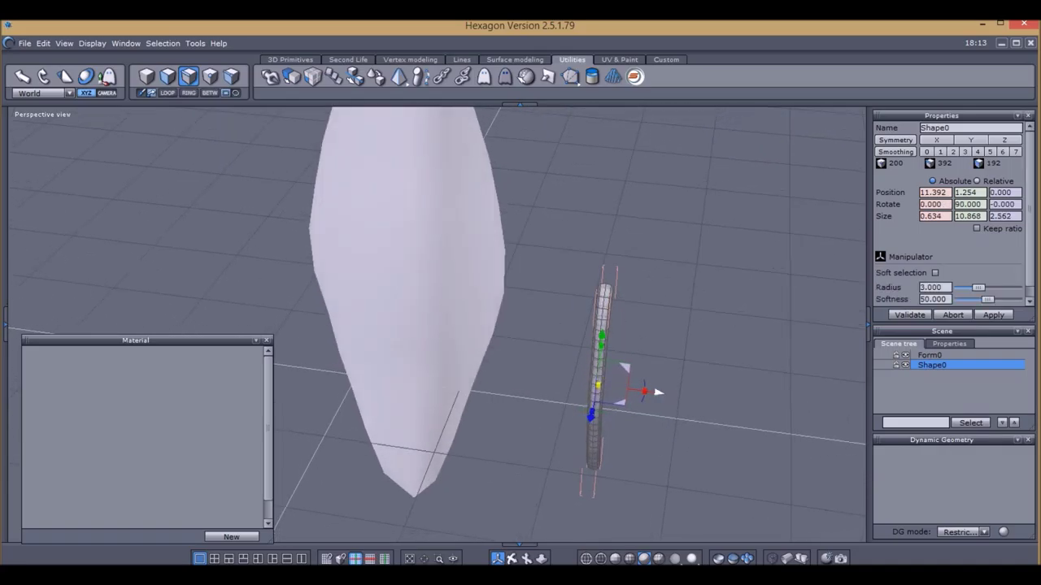
left_click_drag(657, 392, 463, 367)
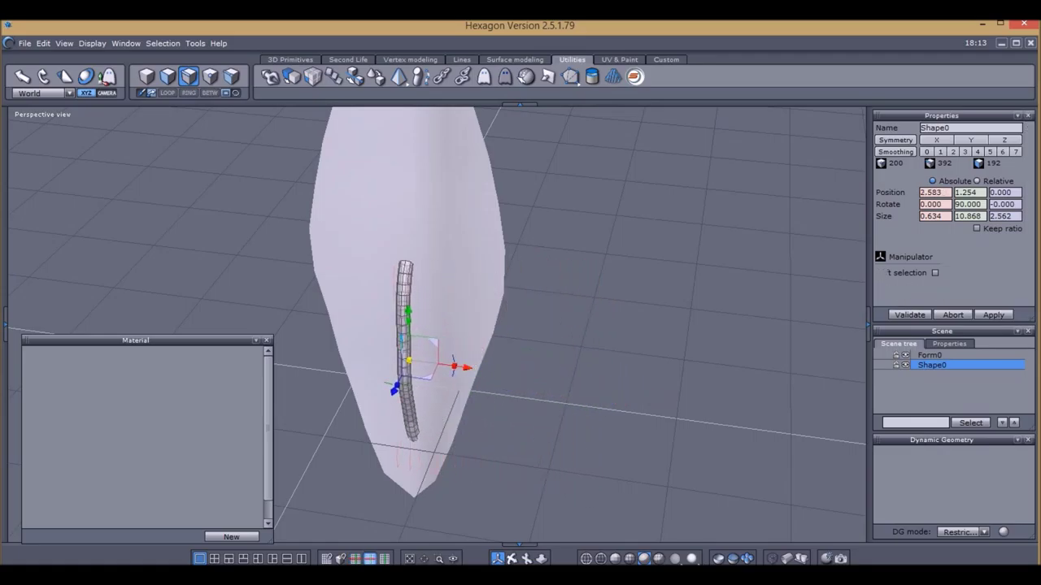
left_click_drag(408, 312, 409, 424)
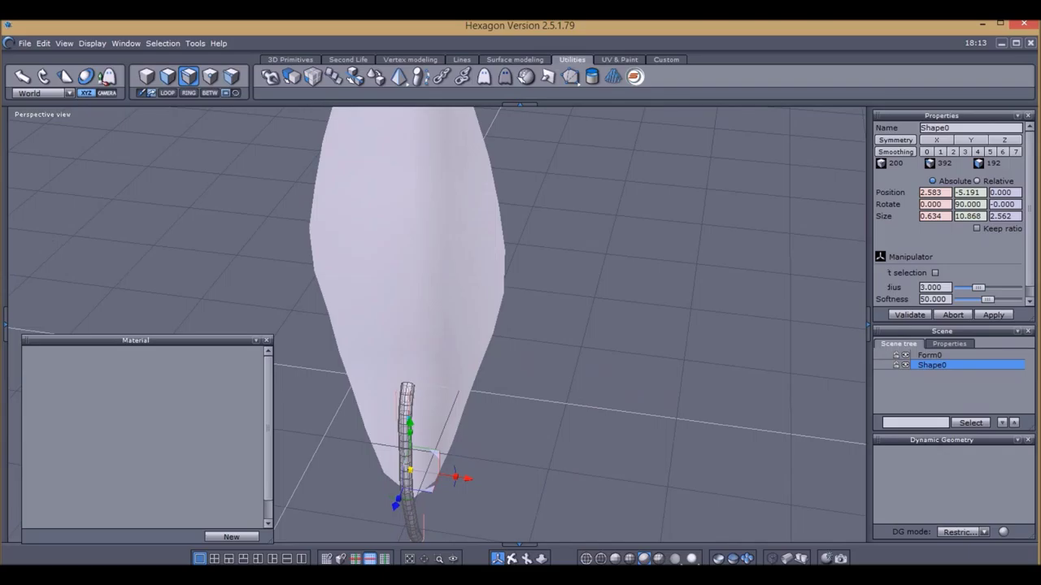
right_click_drag(561, 476, 549, 407)
middle_click_drag(550, 406, 580, 267)
left_click_drag(453, 299, 455, 404)
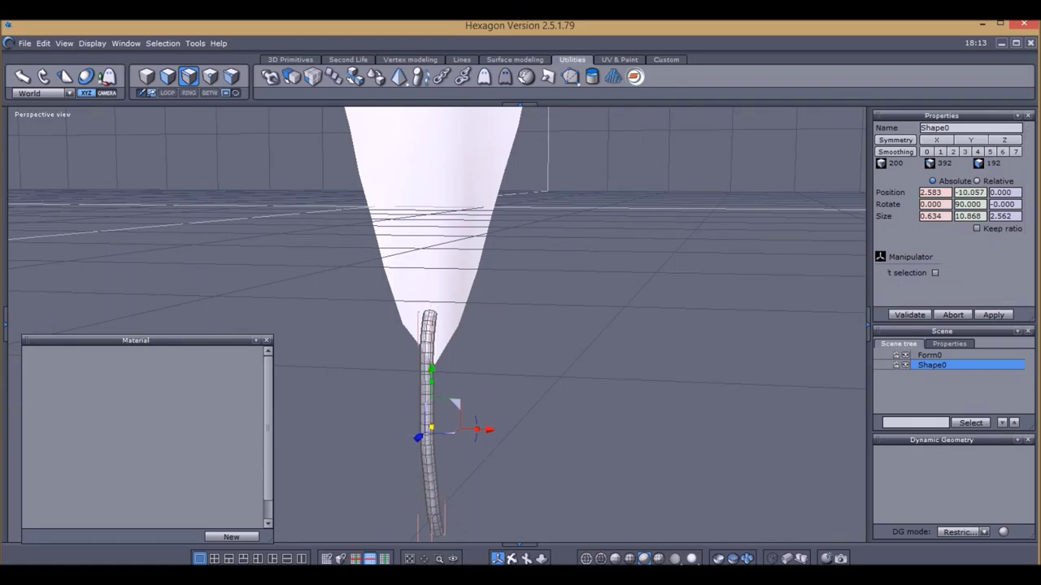
Tilt the stem to a Y rotation of about 56.7 and move it to about -3.27 in Z, meeting the leaf's lower tip.
right_click_drag(488, 439, 393, 463)
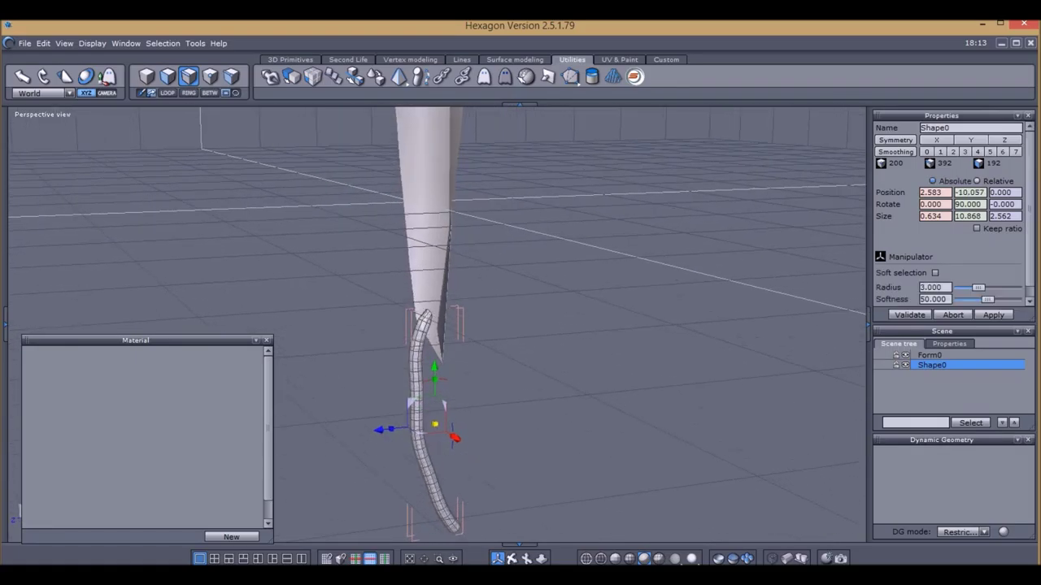
left_click_drag(419, 379, 447, 422)
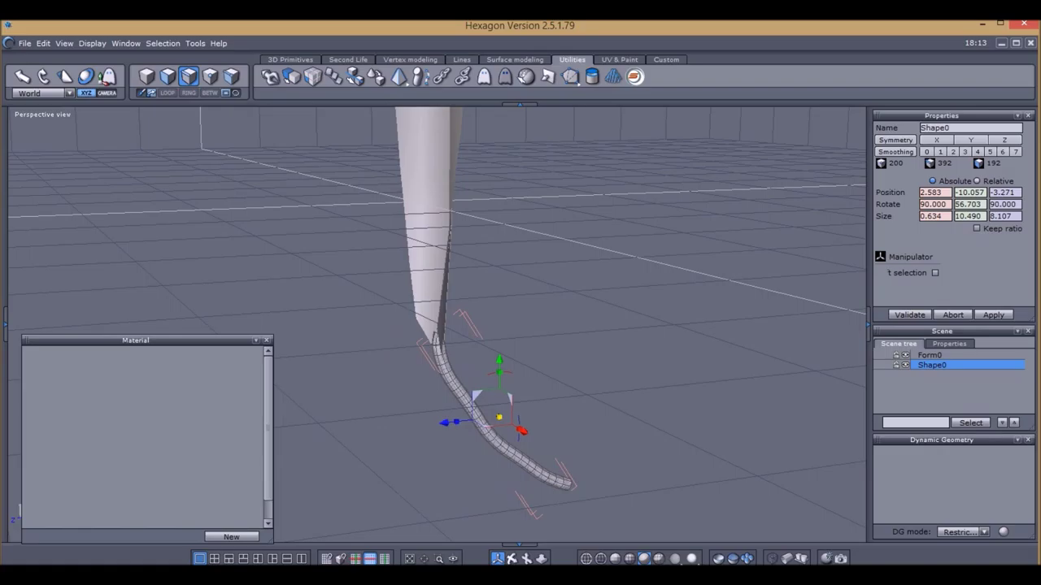
middle_click_drag(520, 358, 614, 317)
middle_click_drag(446, 358, 465, 358)
Select the stem and the leaf together as objects and weld them into one object.
left_click(147, 75)
middle_click_drag(437, 430, 439, 429)
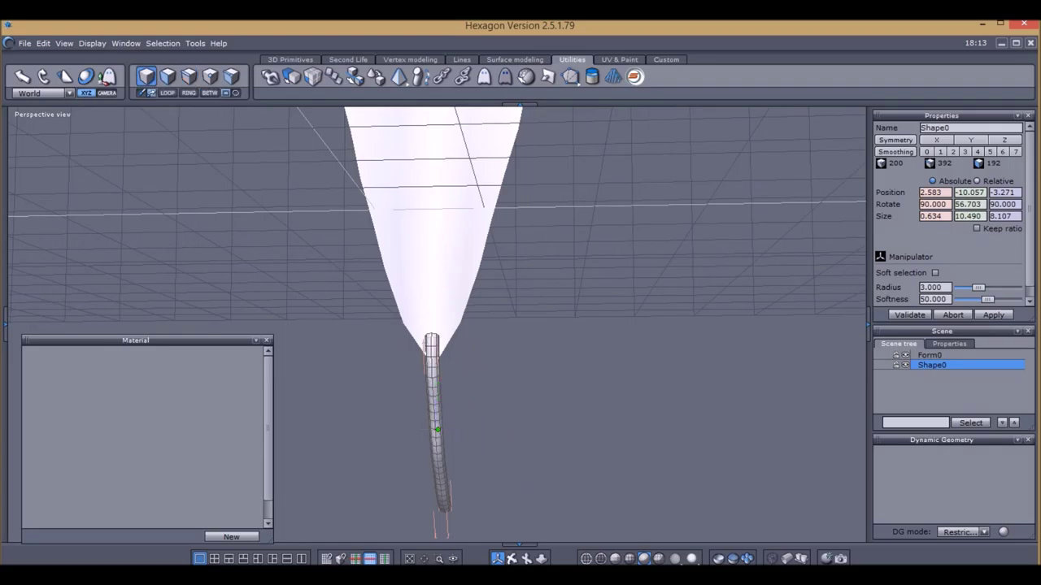
left_click(439, 236, "shift")
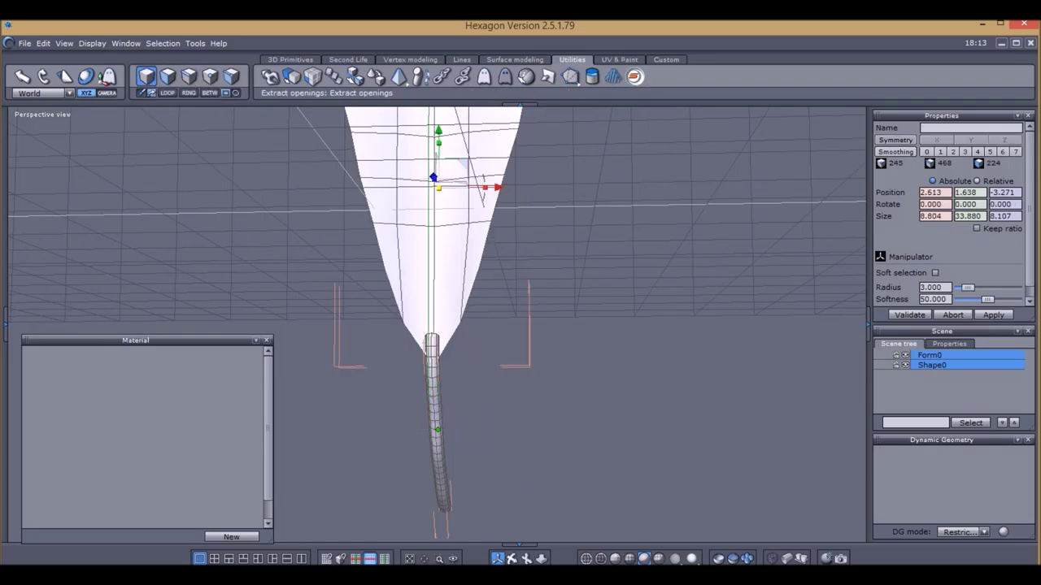
left_click(515, 59)
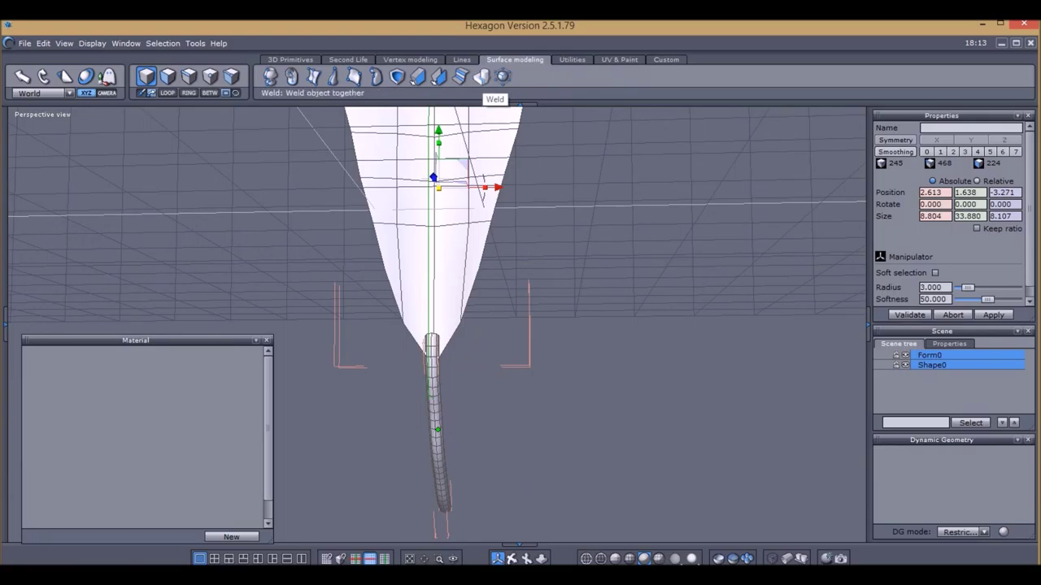
left_click(482, 78)
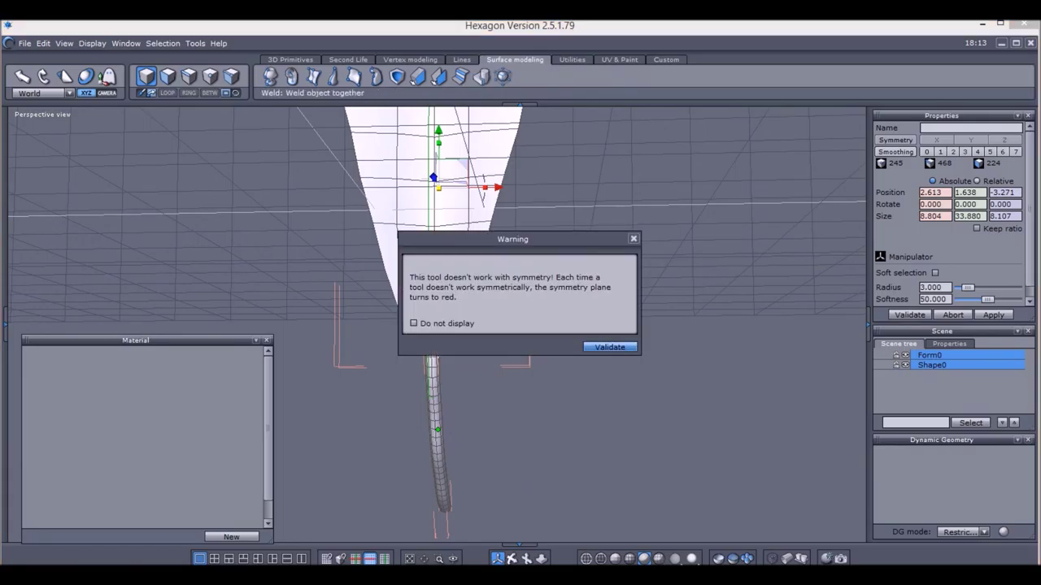
left_click(610, 347)
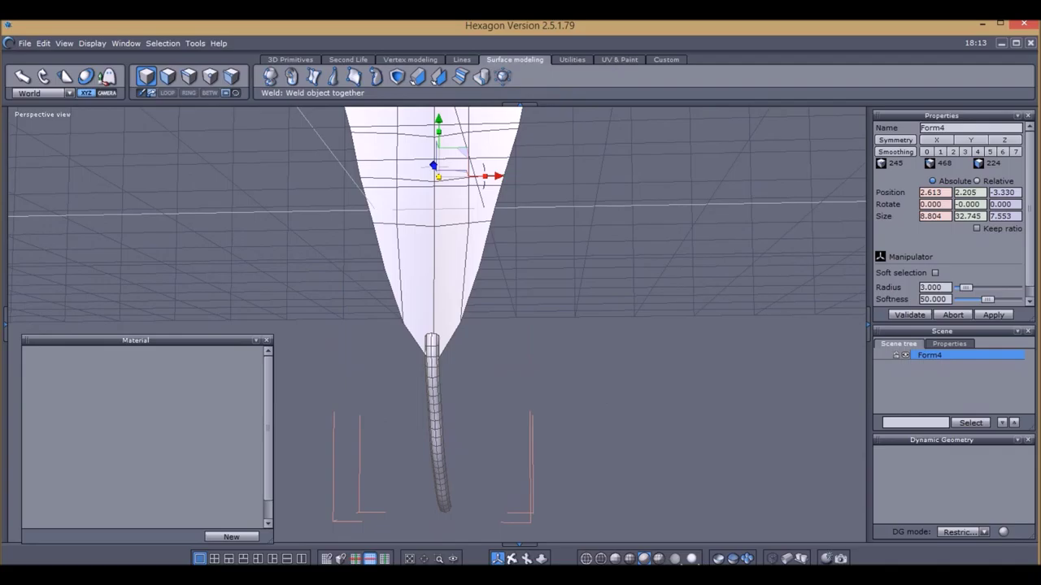
Apply a planar UV projection to the welded leaf and widen it horizontally to about twice the leaf's width.
mouse_move(436, 325)
middle_mouse_down()
mouse_move(439, 387)
mouse_move(446, 320)
middle_mouse_up()
middle_click_drag(561, 341, 534, 395)
scroll(555, 396, "down", 5)
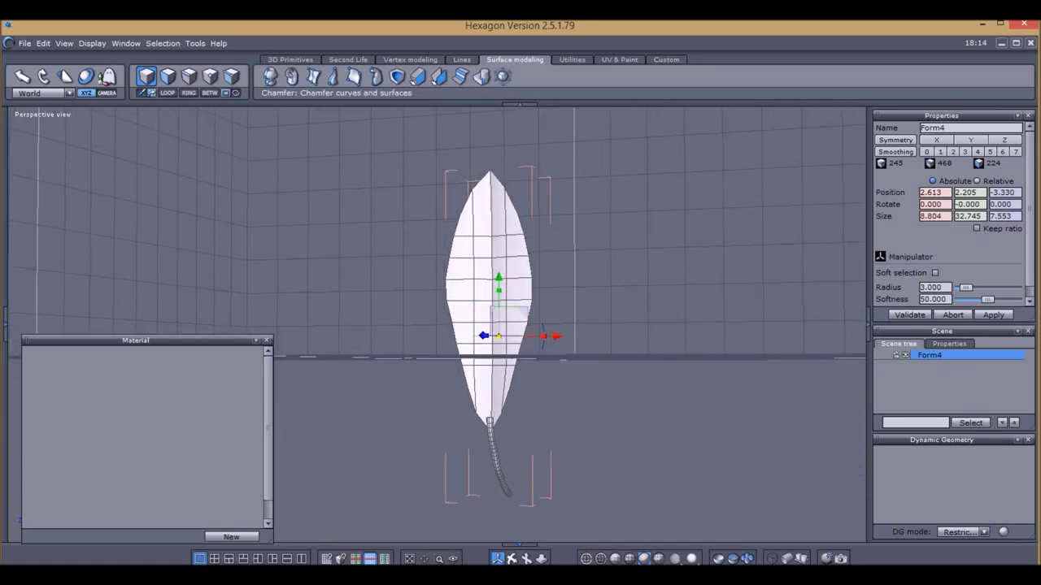
left_click(618, 59)
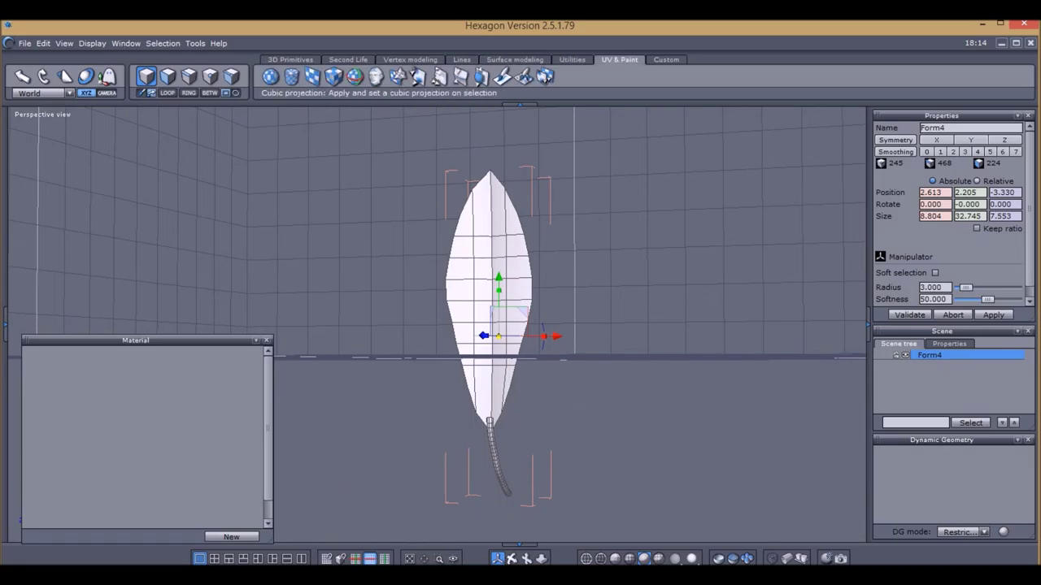
left_click(312, 76)
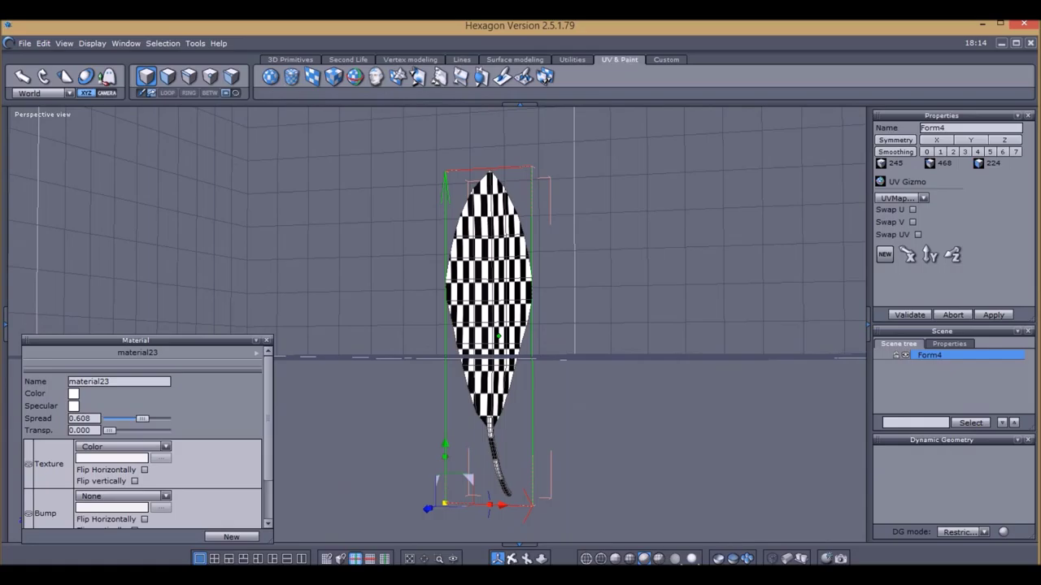
mouse_move(445, 457)
left_mouse_down()
mouse_move(445, 478)
mouse_move(444, 457)
left_mouse_up()
left_click_drag(445, 504, 444, 457)
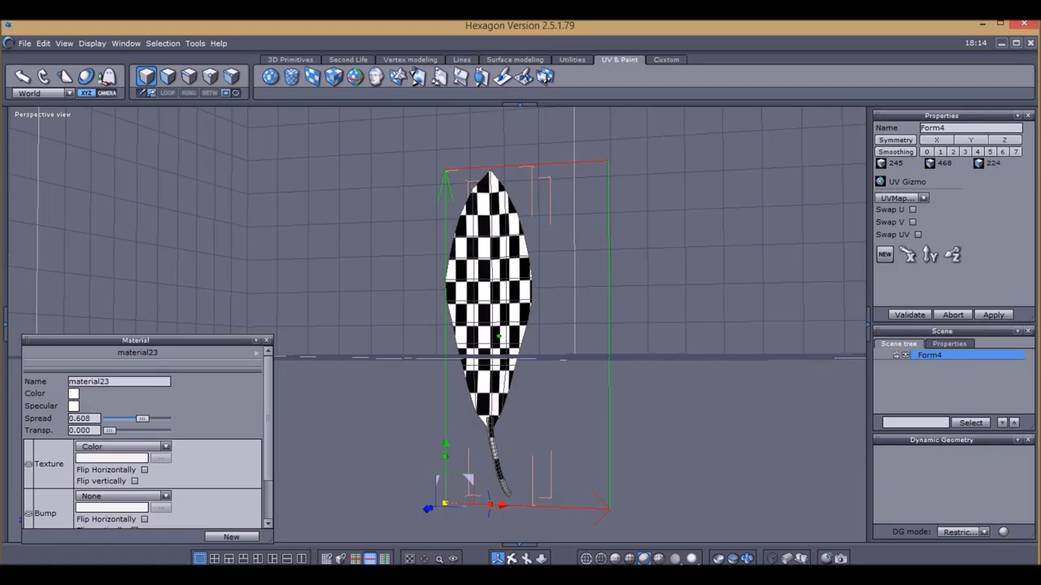
Rename the material as leaf and set its texture to the image file apple leaf1.
left_click_drag(112, 382, 80, 381)
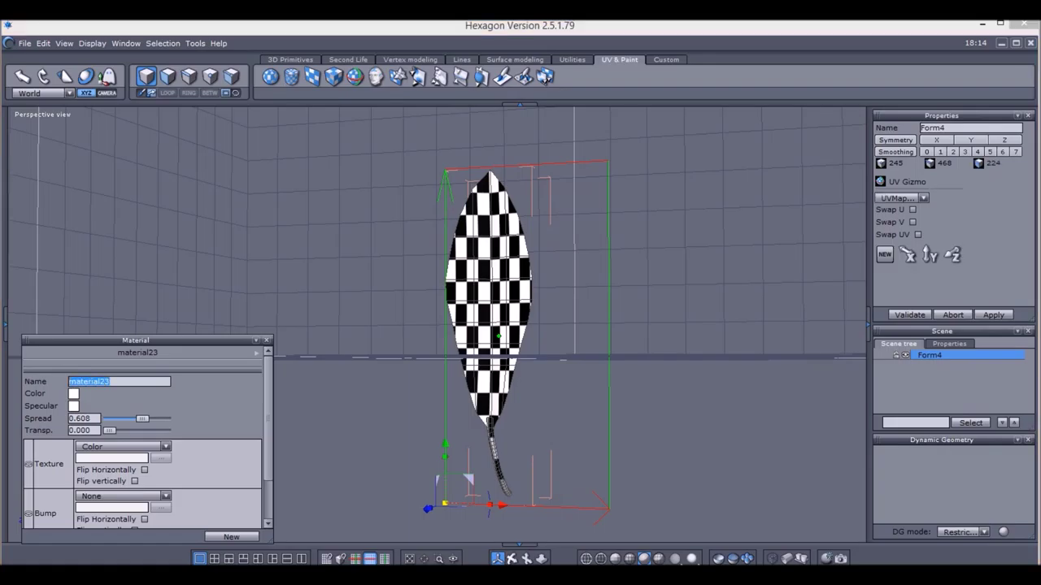
type("leaf")
left_click(165, 447)
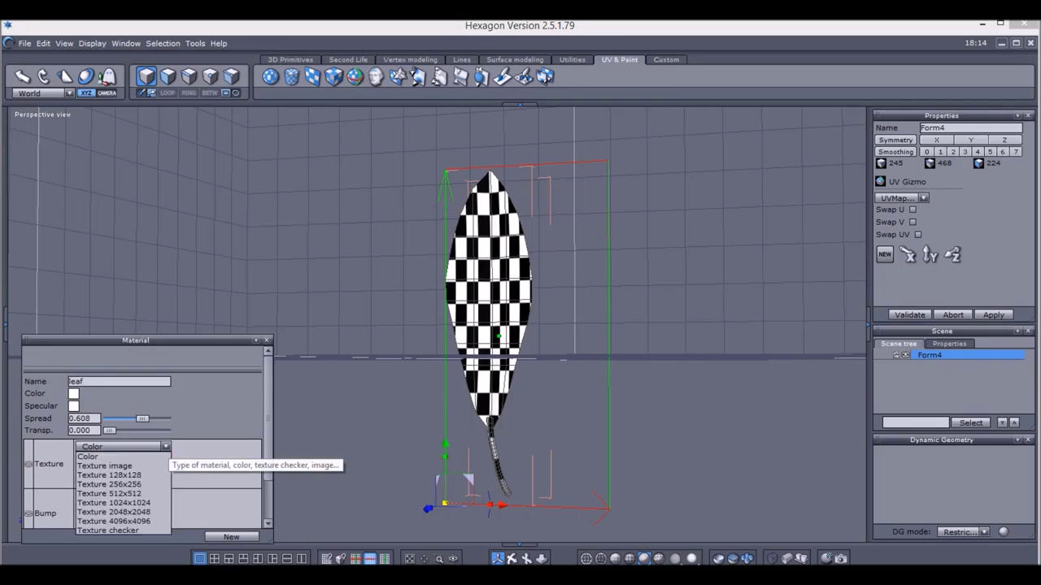
left_click(104, 466)
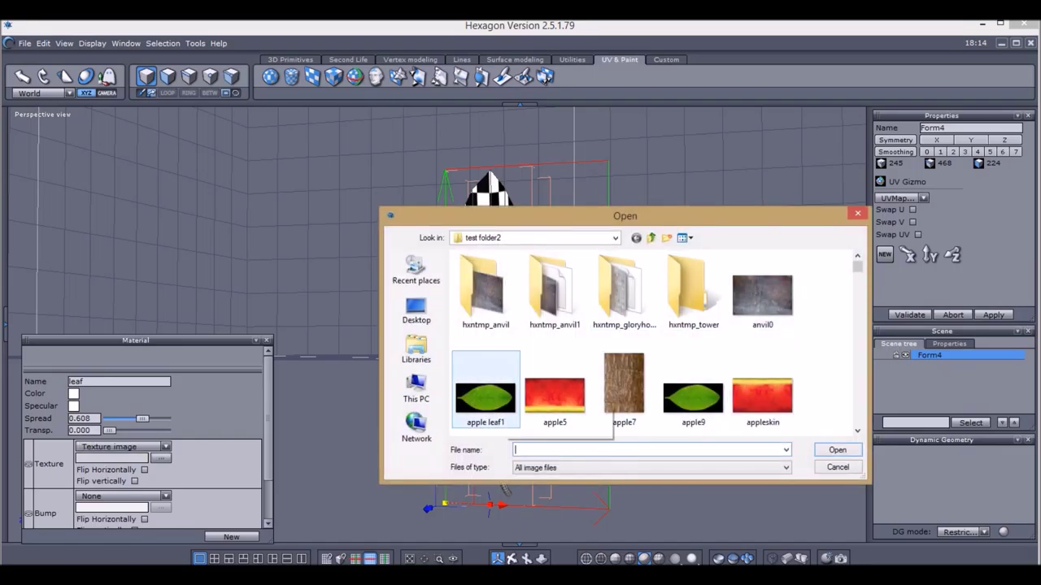
left_click(488, 394)
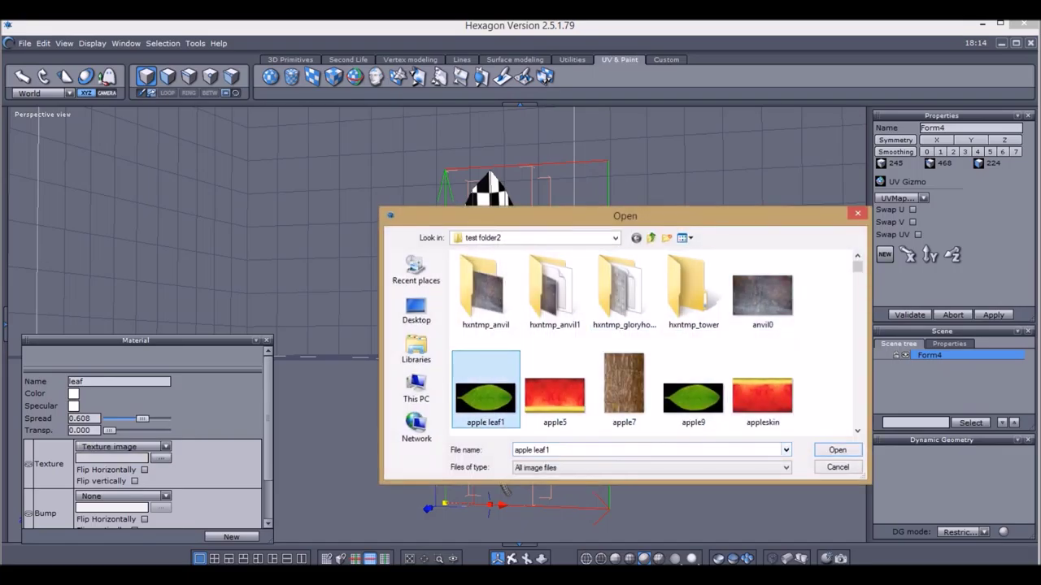
key("Return")
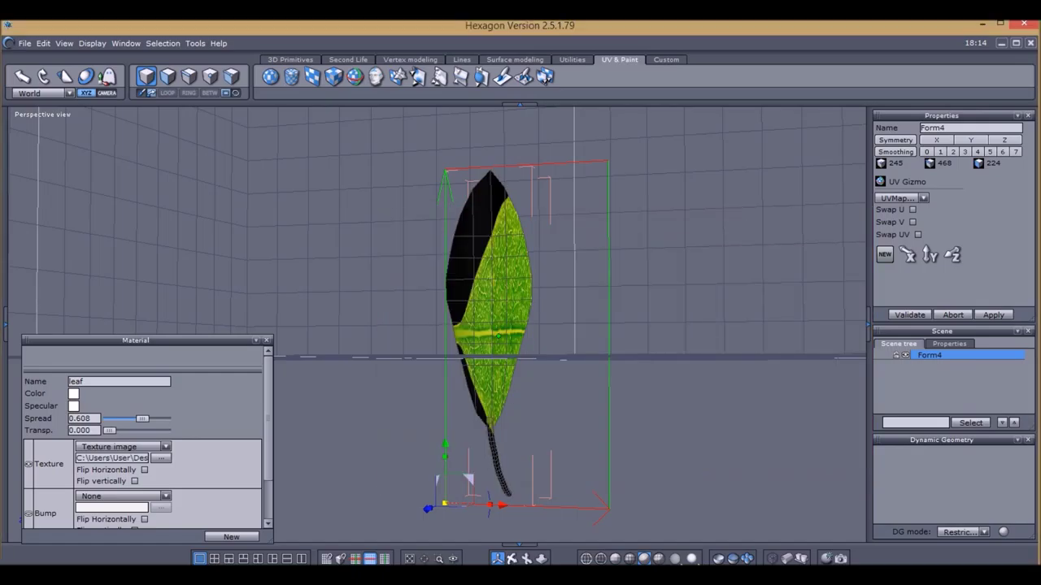
Turn the UV projection a quarter turn and position it over the whole leaf and stem so the image's midrib runs lengthwise.
left_click_drag(488, 497, 445, 457)
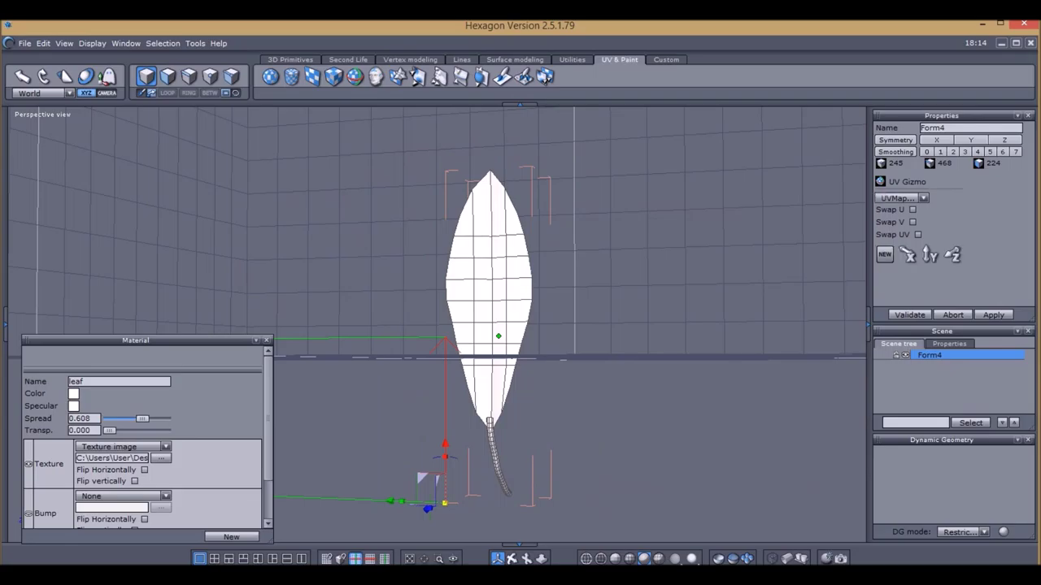
left_click_drag(423, 480, 661, 273)
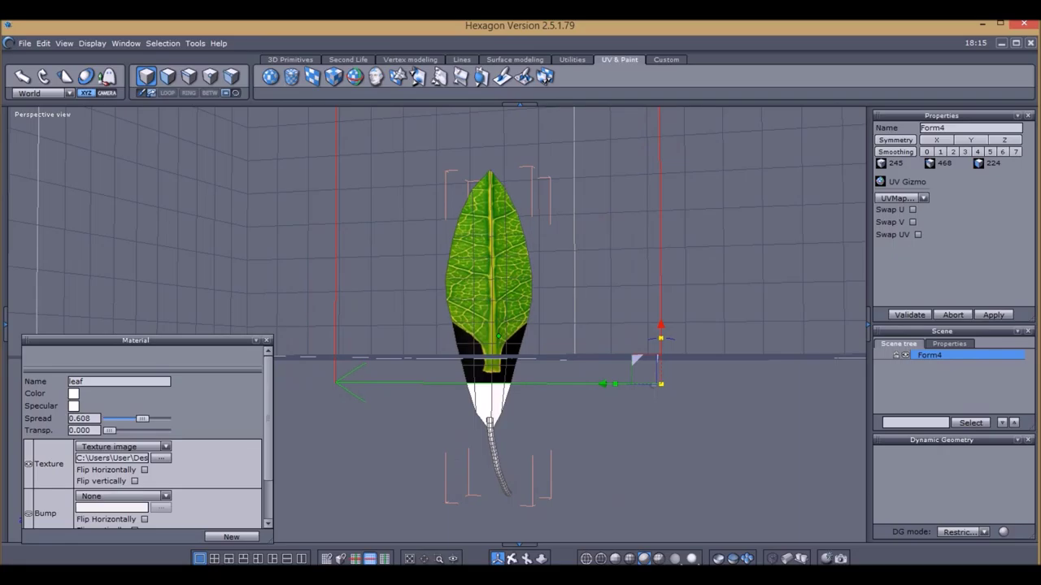
left_click_drag(661, 324, 661, 421)
left_click_drag(637, 456, 637, 500)
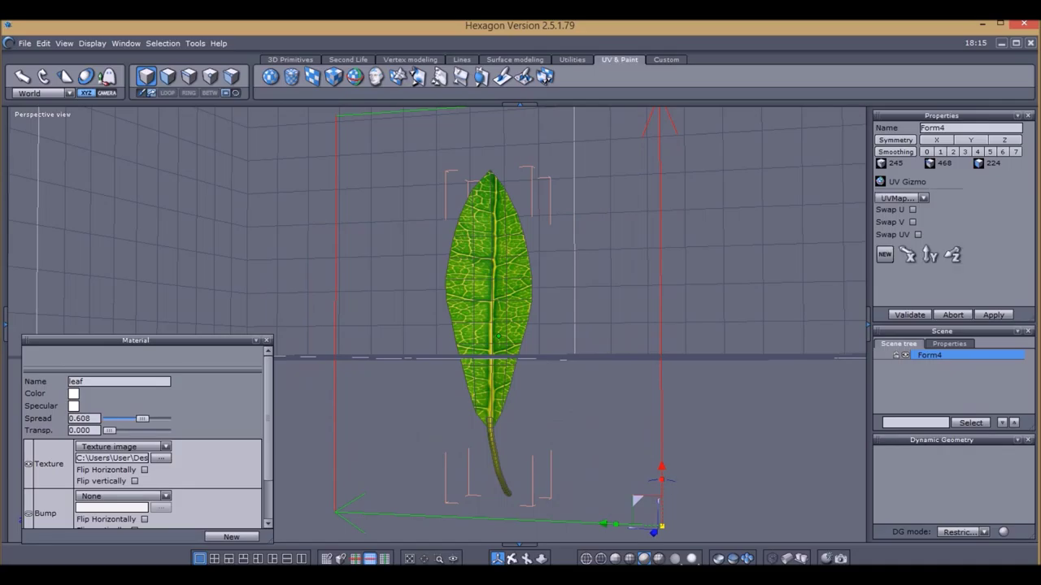
Narrow the UV projection to slightly wider than the leaf, centring the image's midrib on the crease.
left_click_drag(615, 525, 522, 497)
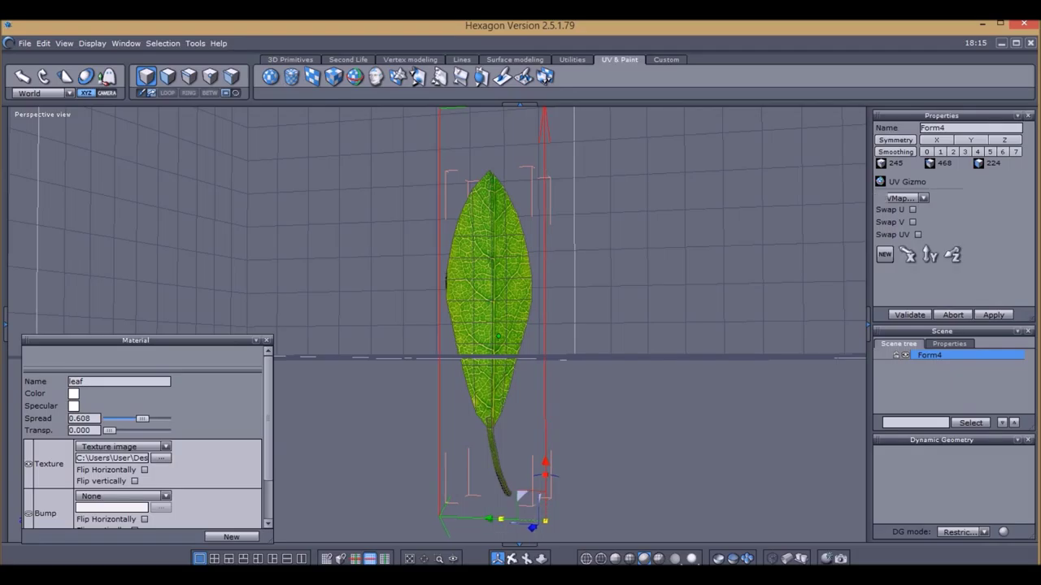
left_click_drag(501, 519, 495, 519)
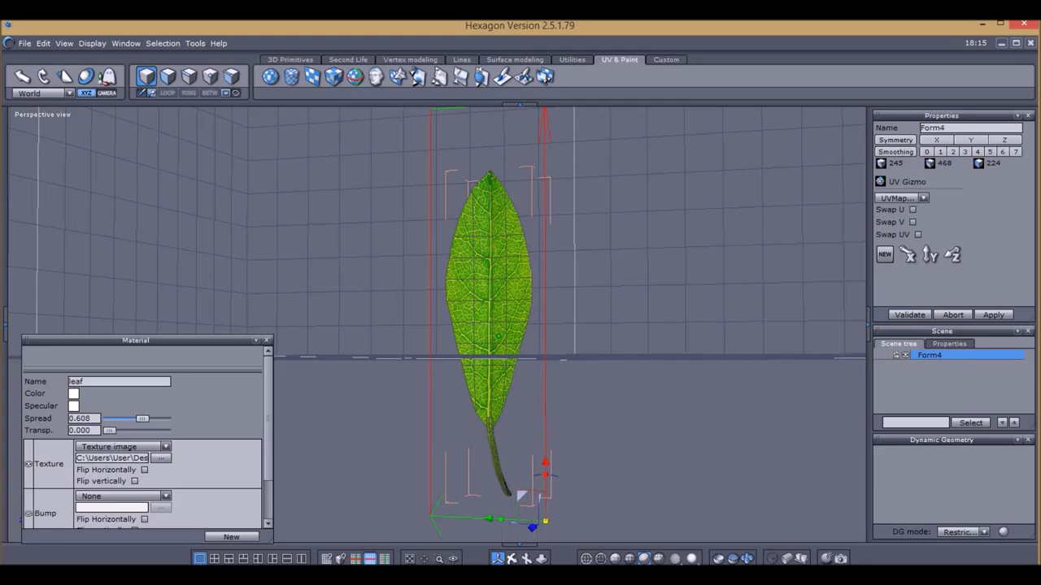
middle_click_drag(520, 326, 545, 391)
right_click_drag(513, 465, 519, 496)
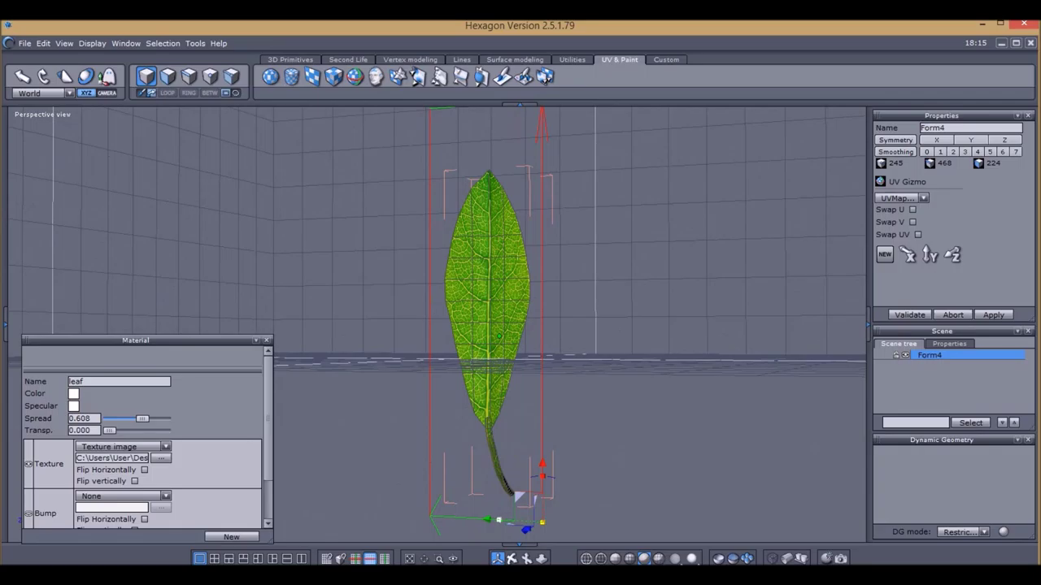
mouse_move(499, 519)
left_mouse_down()
mouse_move(483, 520)
mouse_move(500, 520)
left_mouse_up()
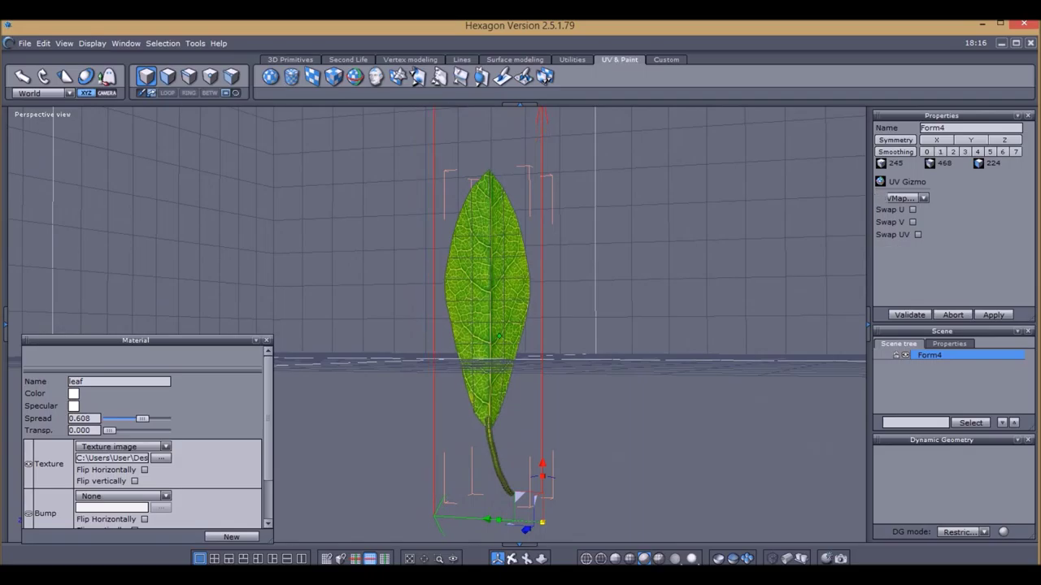
middle_click_drag(496, 325, 586, 326)
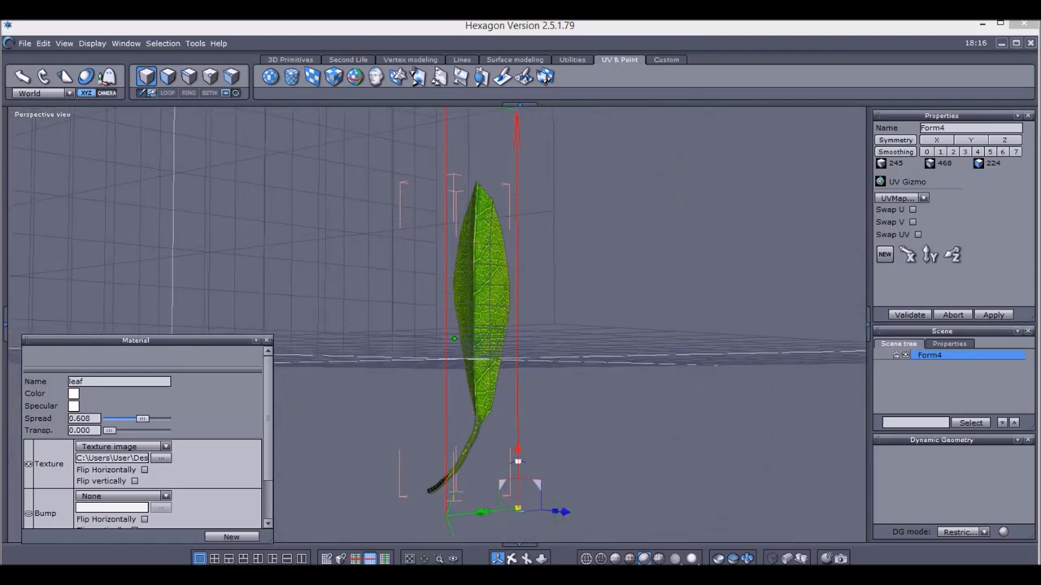
Lower the UV projection to cover the stem's end, validate it, and raise the leaf to about 9.11 in Y.
left_click_drag(517, 450, 517, 470)
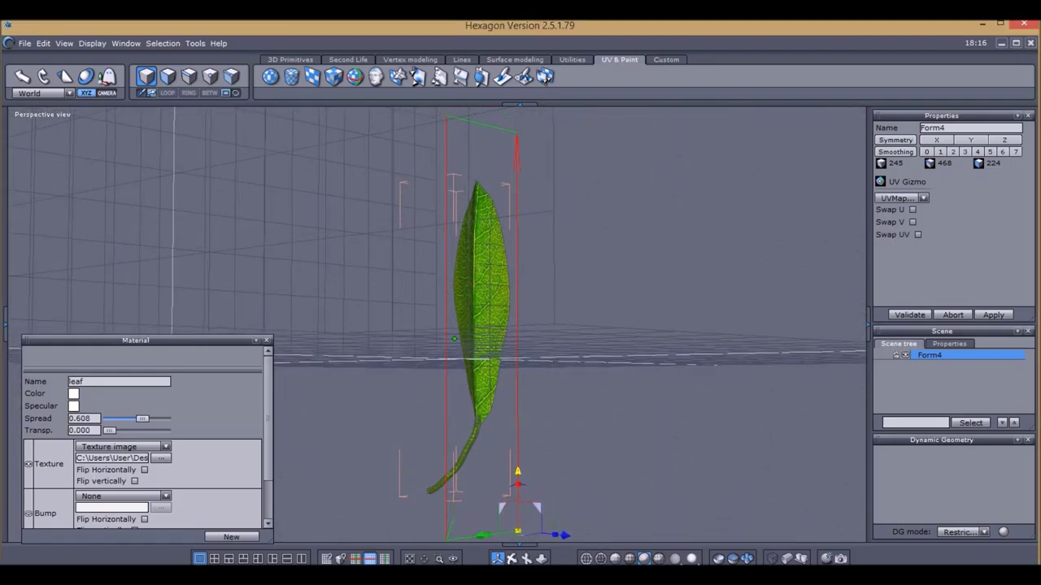
middle_click_drag(517, 471, 455, 488)
mouse_move(527, 516)
middle_mouse_down()
mouse_move(515, 525)
mouse_move(355, 507)
mouse_move(415, 520)
mouse_move(520, 511)
middle_mouse_up()
key("Return")
middle_click_drag(520, 439, 530, 513)
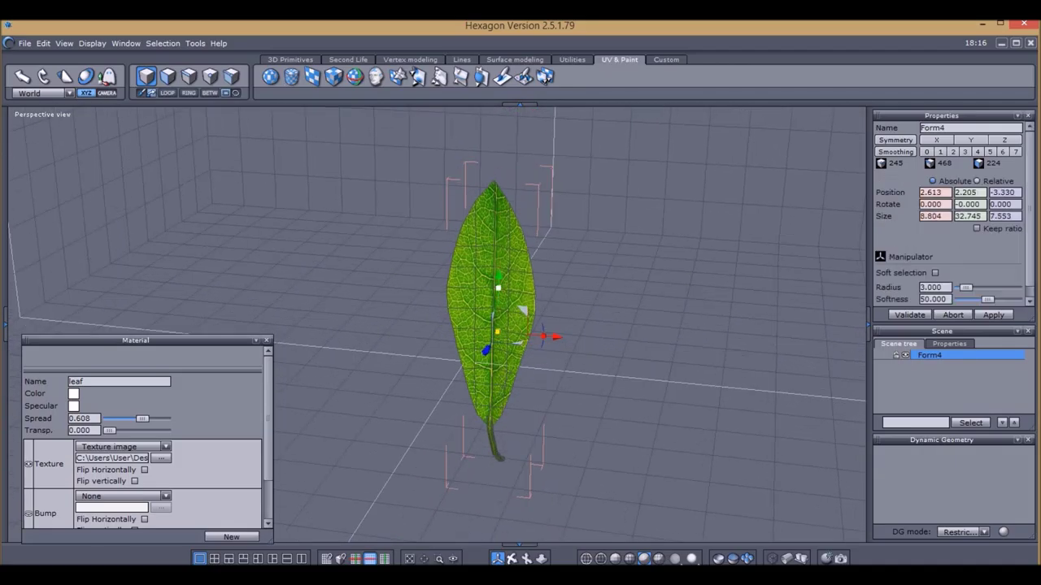
left_click_drag(498, 277, 500, 209)
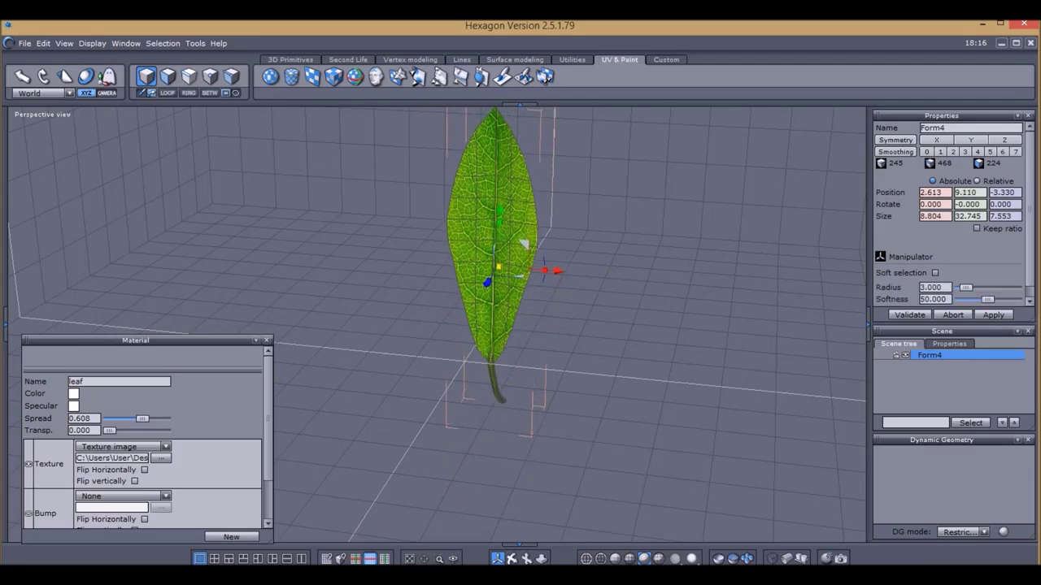
Select the four faces at the leaf's upper tip and bend them back to about -2.33 in Z.
left_click(168, 76)
left_click(468, 156)
left_click(485, 155, "shift")
left_click(504, 155, "shift")
left_click(518, 159, "shift")
middle_click_drag(518, 120, 424, 109)
middle_click_drag(482, 270, 449, 401)
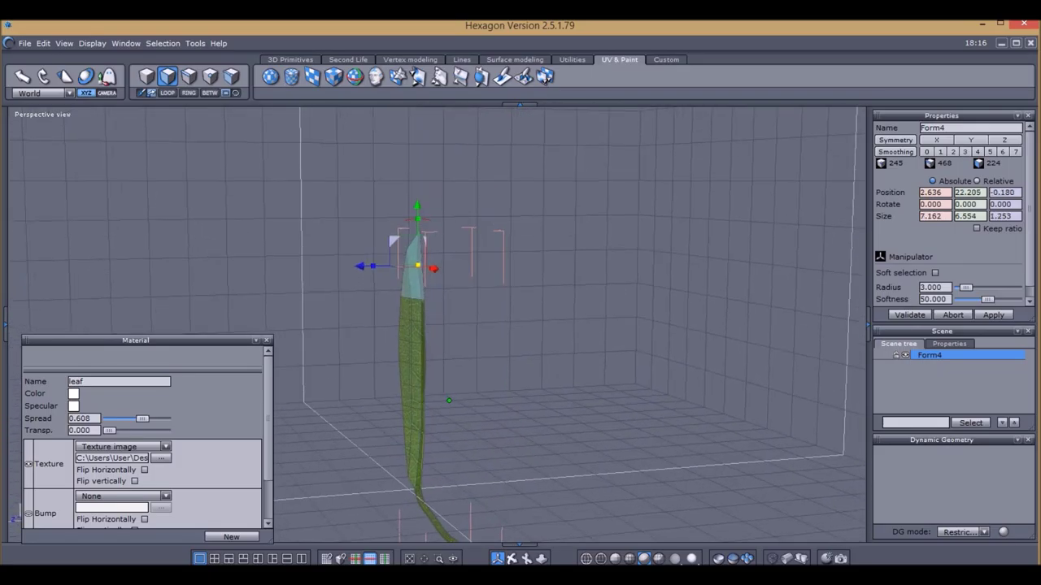
left_click_drag(426, 219, 383, 268)
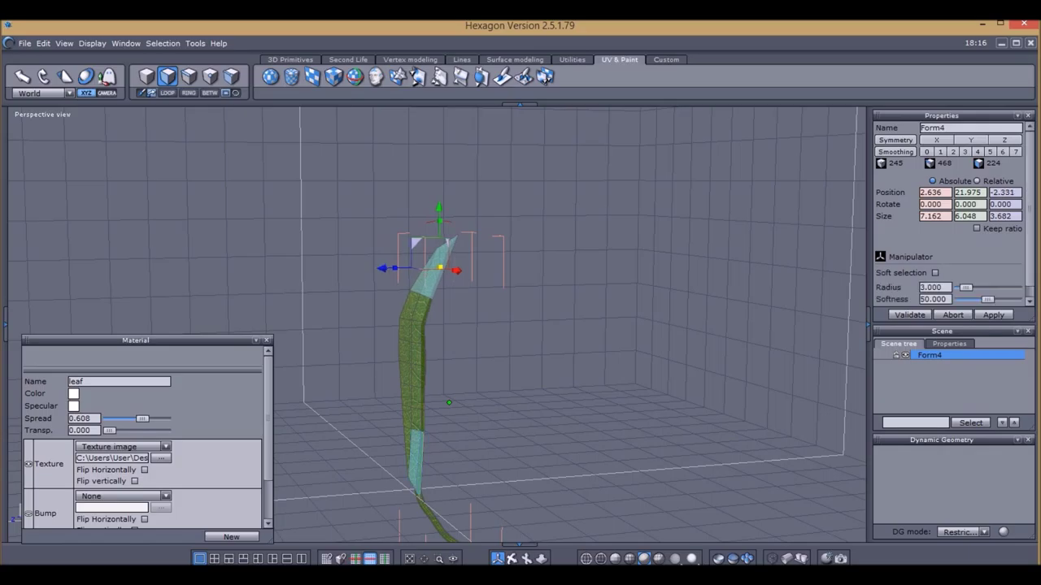
Add the faces at the leaf's lower end to the selected upper tip faces.
middle_click_drag(520, 342, 577, 340)
middle_click_drag(430, 418, 452, 418)
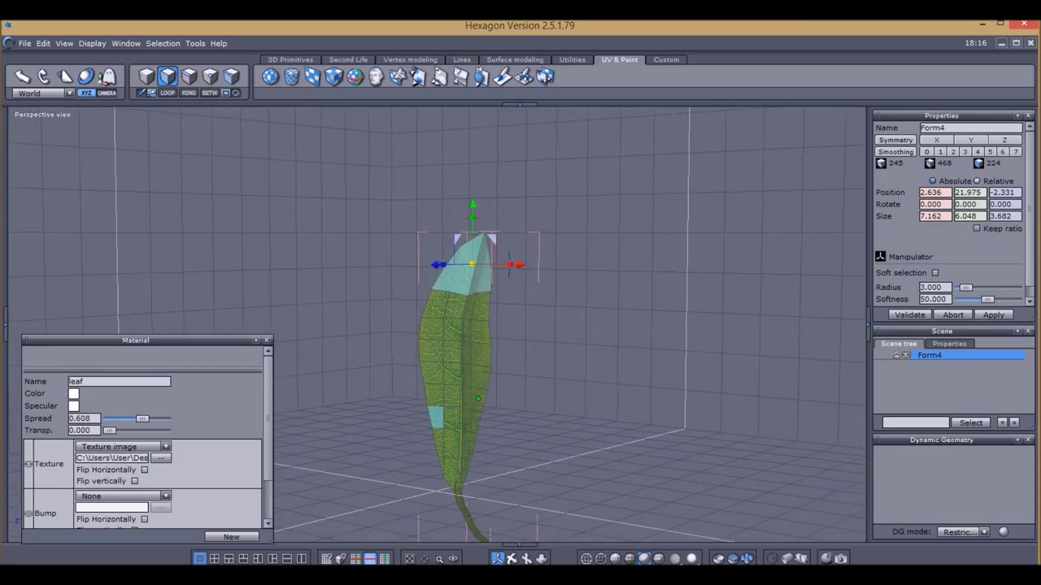
left_click(436, 418, "shift")
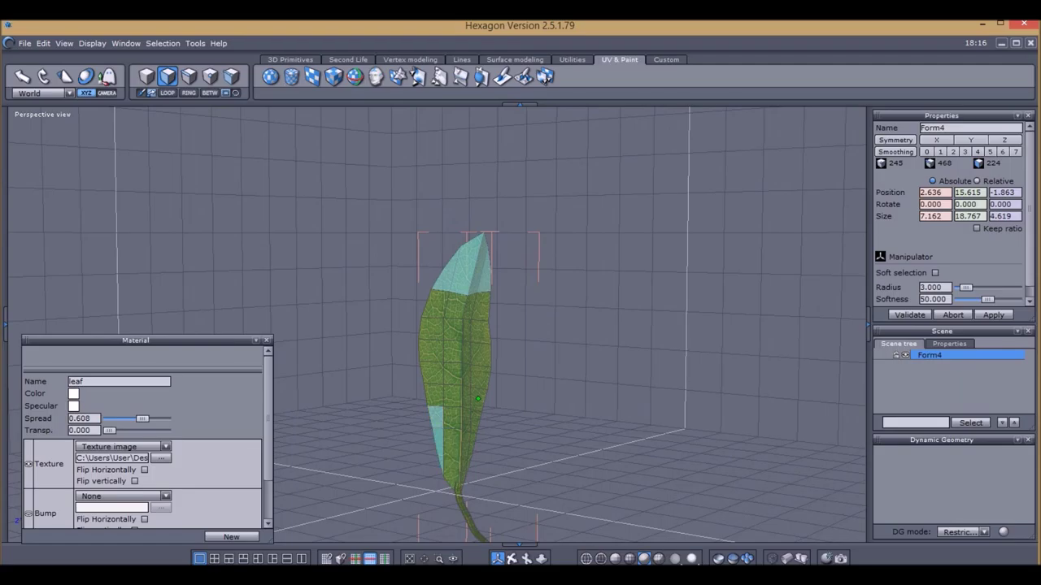
left_click(437, 447, "shift")
left_click(452, 455, "shift")
left_click(452, 418, "shift")
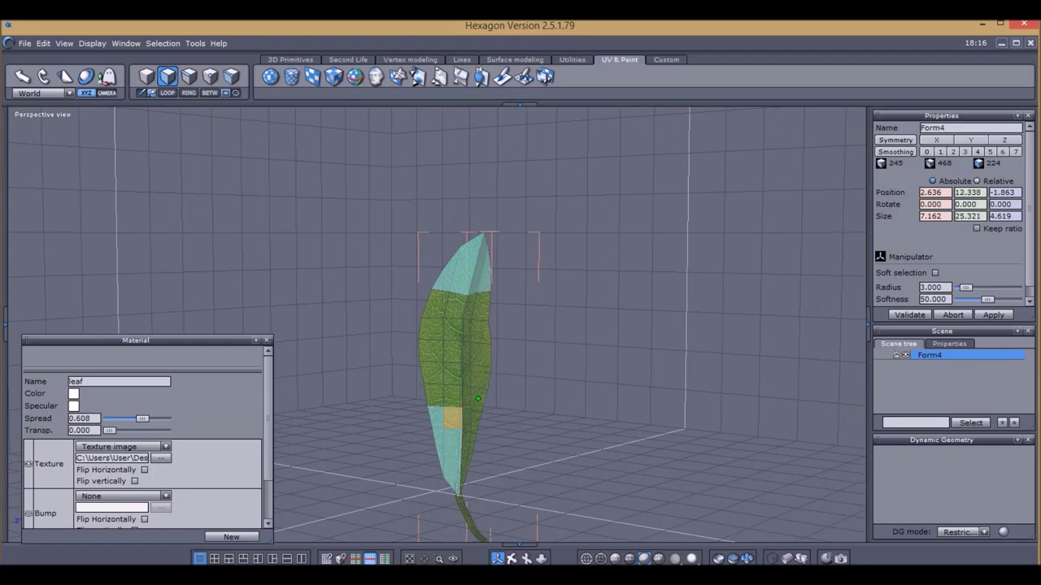
left_click(476, 422, "shift")
left_click(467, 420, "shift")
left_click(464, 449, "shift")
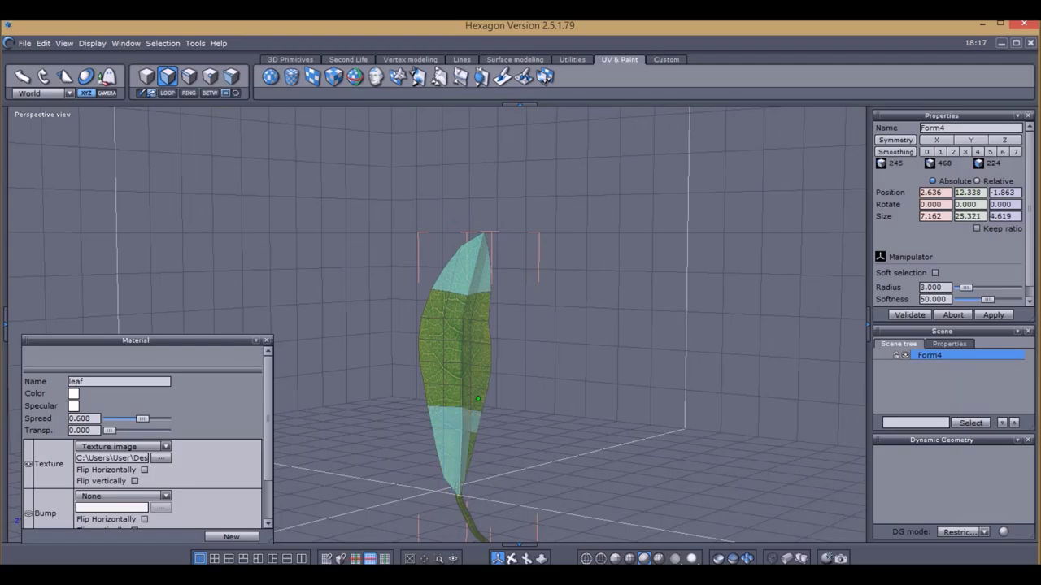
Try to rotate the upper and lower end faces together, undo the rotation, and clear the selection.
middle_click_drag(478, 398, 437, 396)
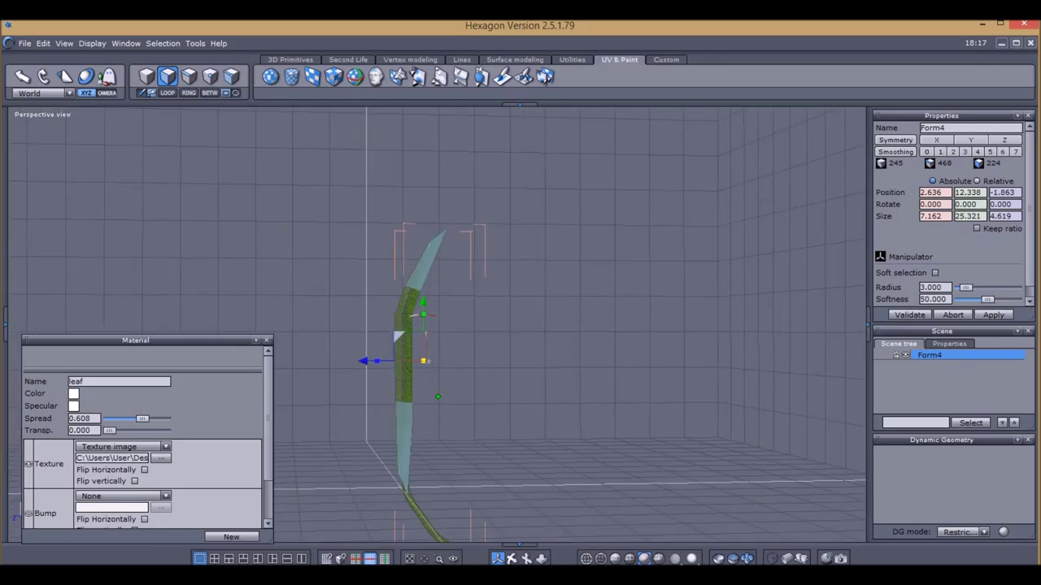
left_click_drag(411, 317, 402, 320)
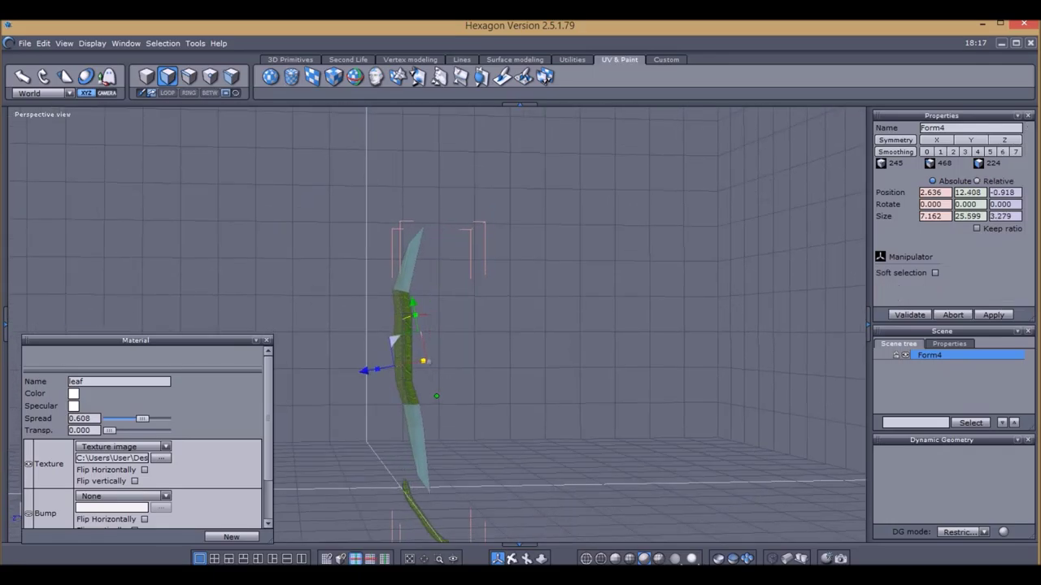
left_click_drag(402, 320, 409, 316)
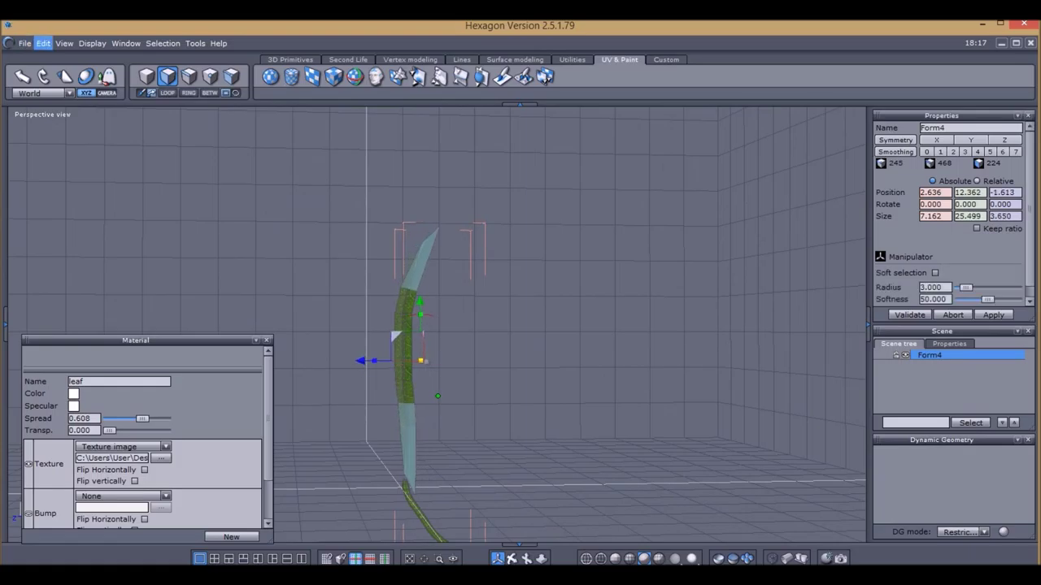
left_click(43, 43)
left_click(57, 56)
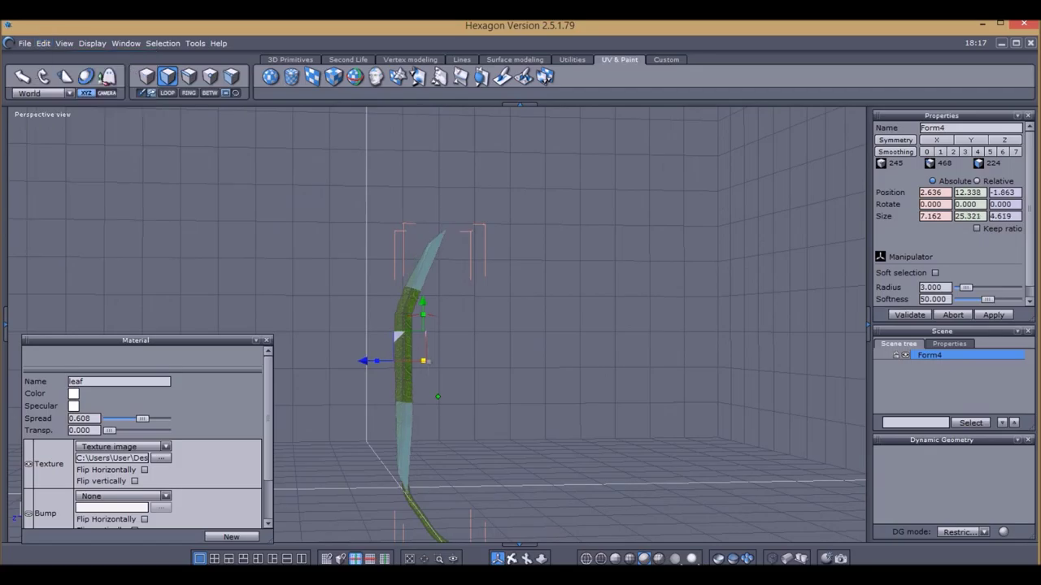
key("Escape")
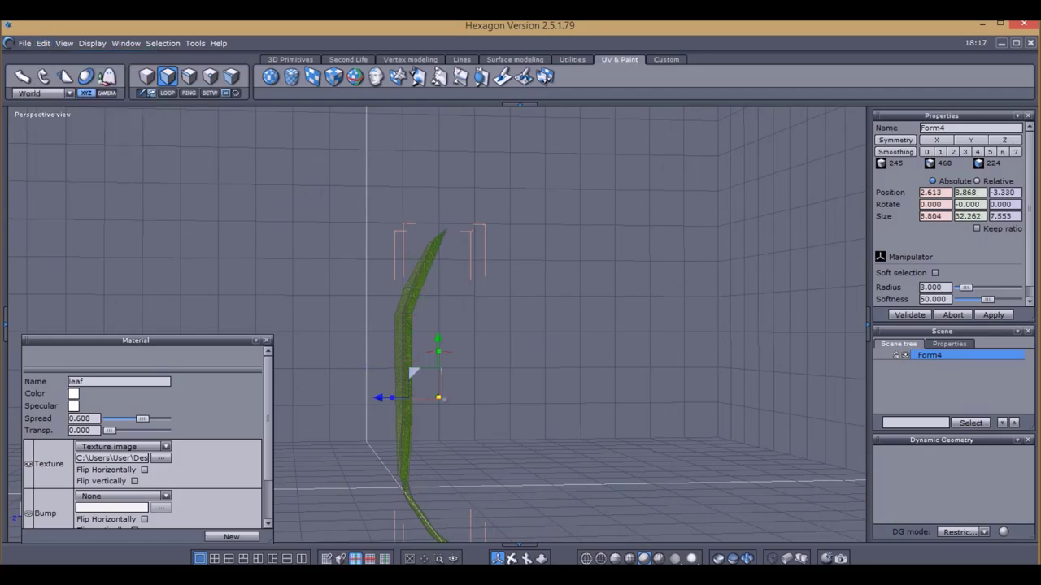
Select the faces at the leaf's lower end together with all the faces of the stem.
middle_click_drag(357, 480, 484, 431)
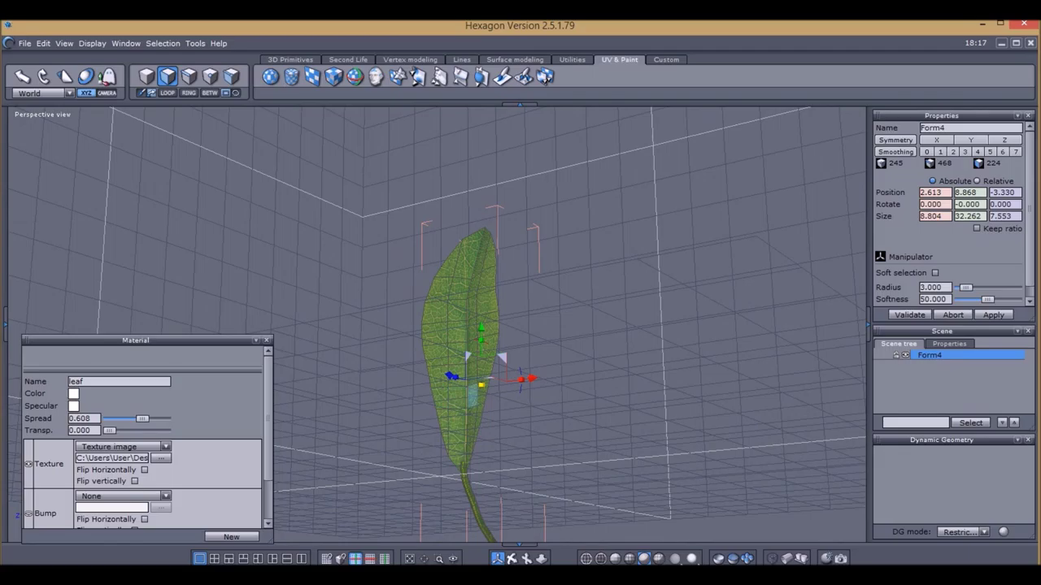
middle_click_drag(483, 431, 490, 301)
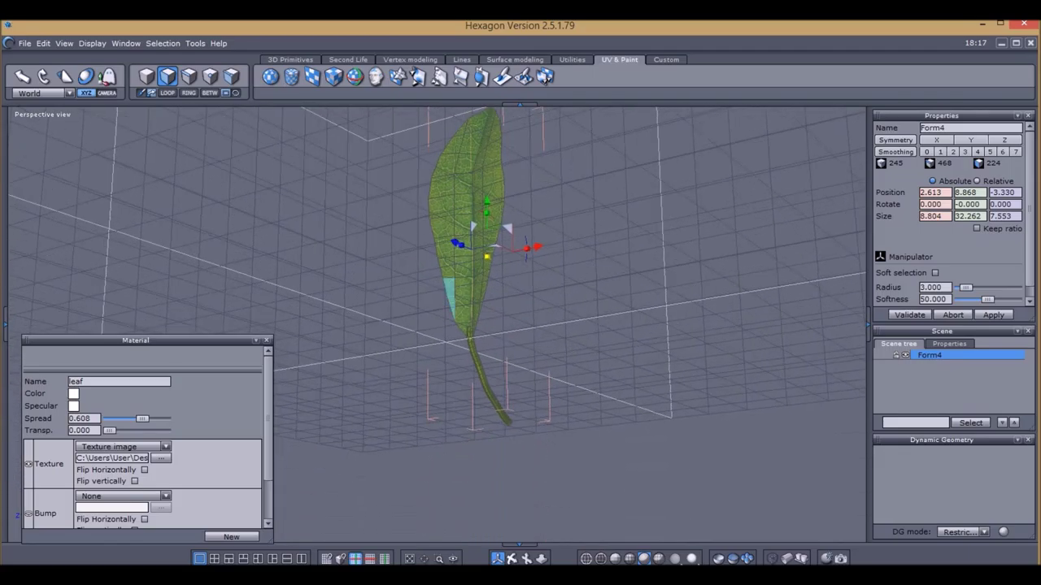
left_click(449, 297, "shift")
left_click(464, 305, "shift")
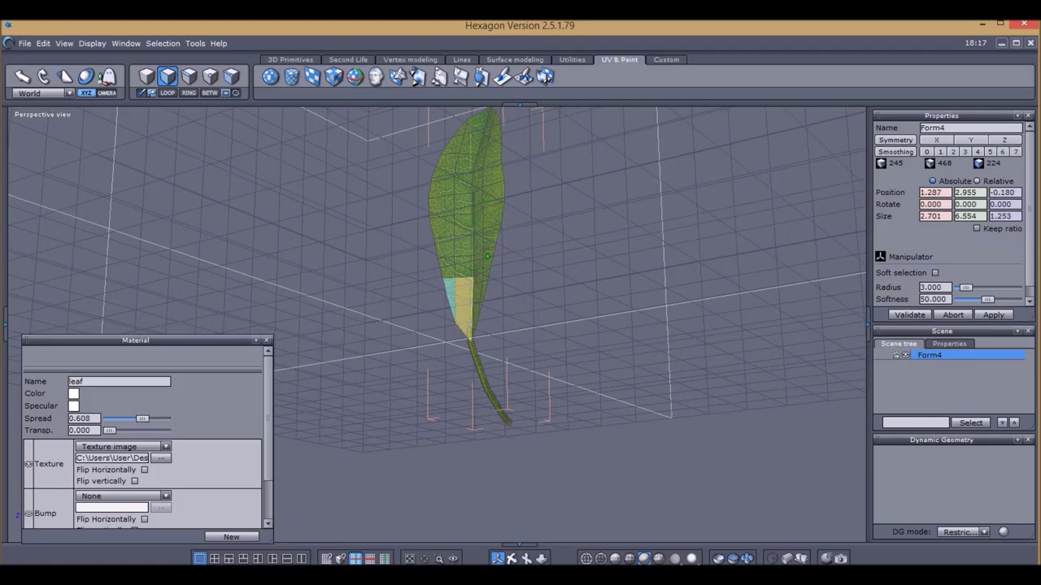
left_click(477, 302, "shift")
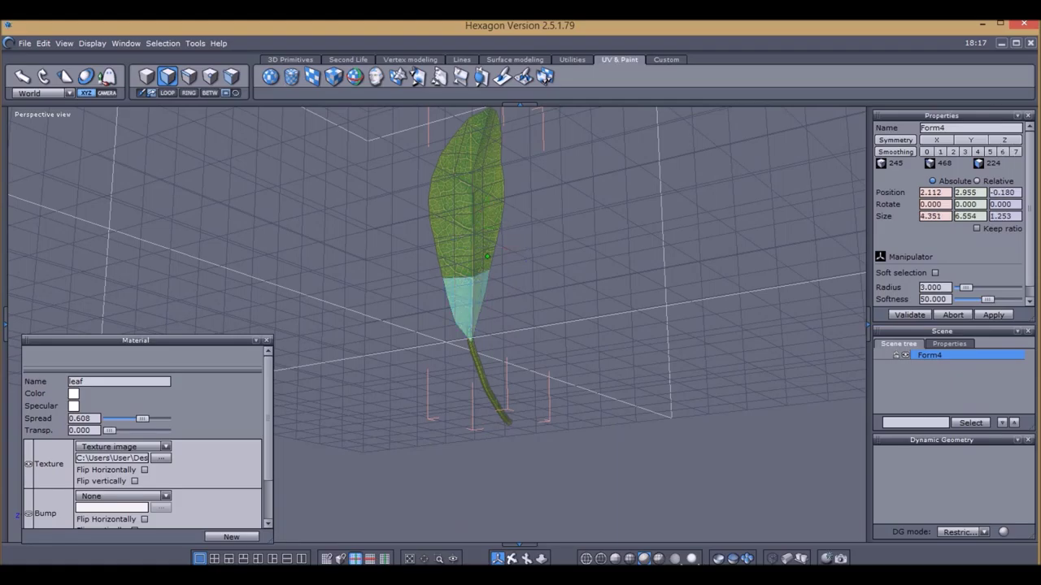
left_click(487, 282, "shift")
left_click(493, 285, "shift")
left_click_drag(507, 315, 509, 304)
left_click_drag(517, 318, 454, 468)
left_click_drag(439, 318, 440, 318)
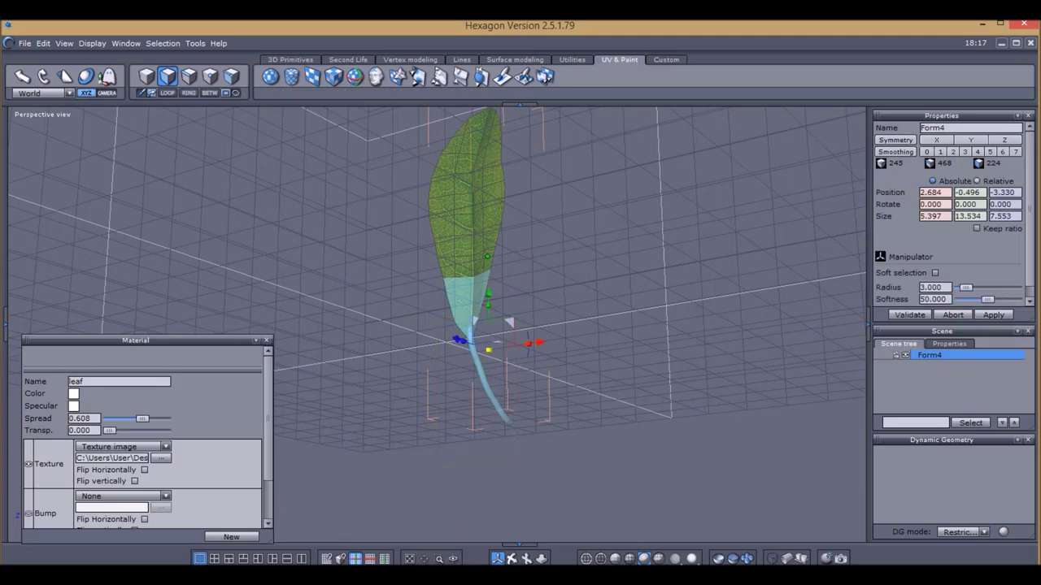
Tilt the leaf's lower end and stem backward, move them to about -6.59 in Z, and clear the selection.
right_click_drag(440, 318, 351, 366)
left_click_drag(441, 327, 432, 330)
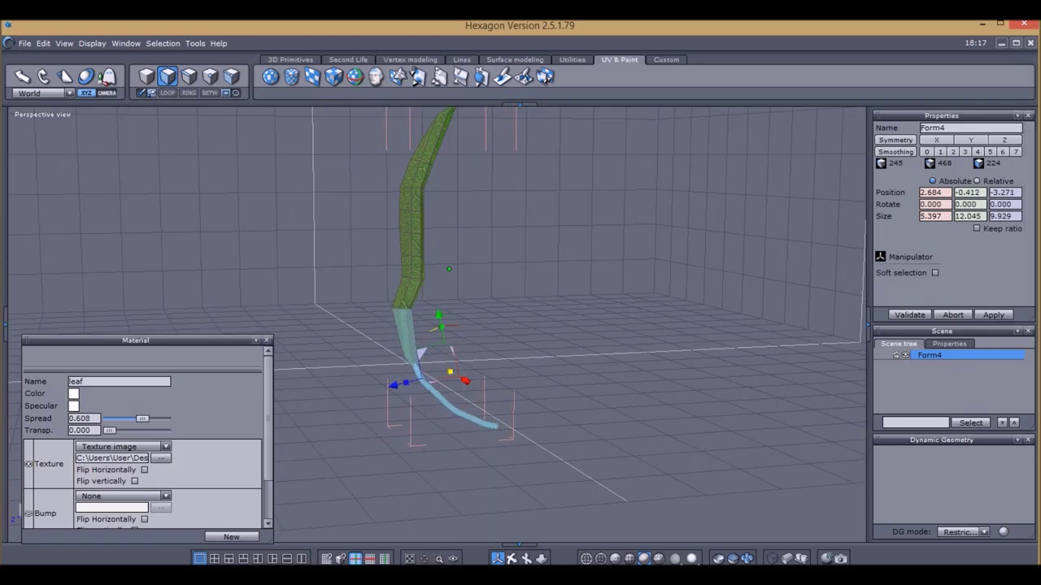
left_click_drag(393, 384, 411, 370)
left_click_drag(459, 326, 449, 329)
left_click_drag(410, 372, 425, 371)
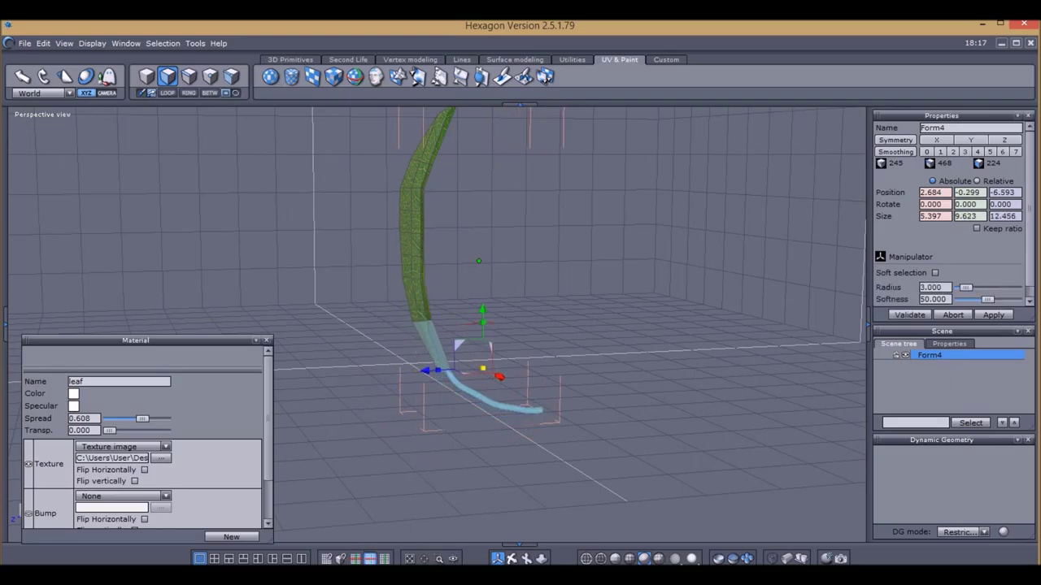
middle_click_drag(425, 371, 561, 337)
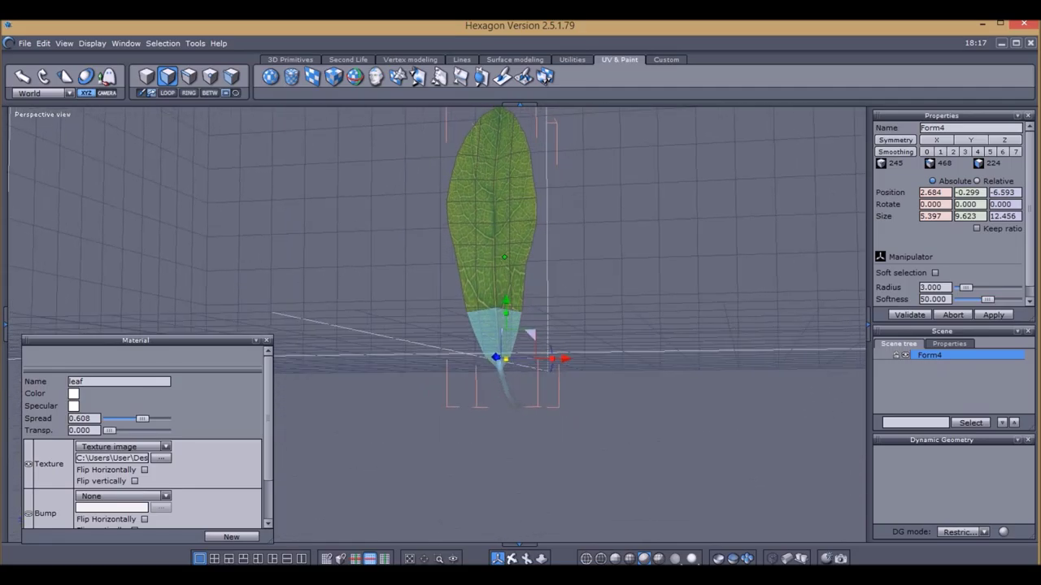
key("Escape")
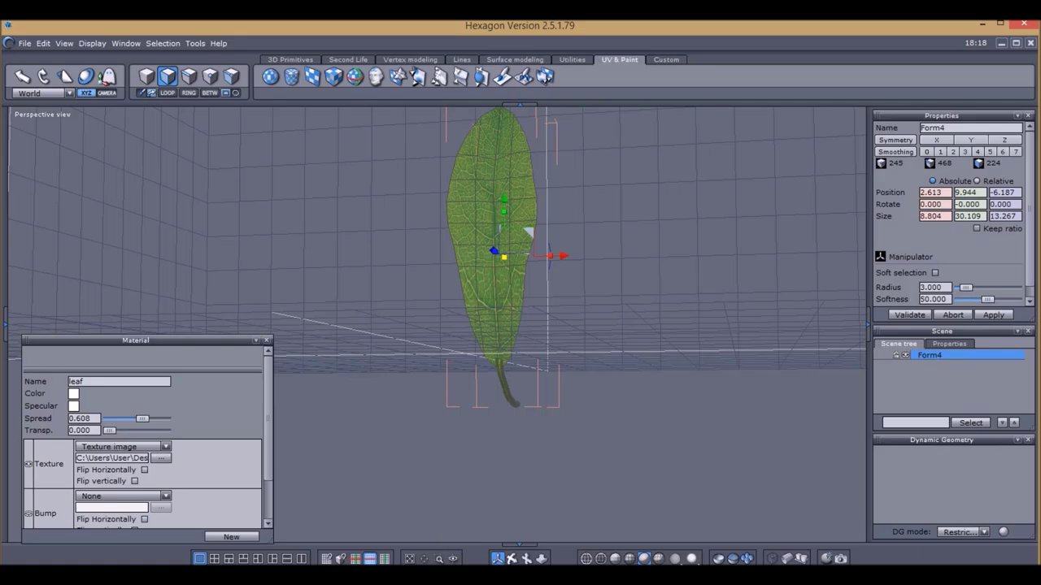
middle_click_drag(561, 338, 480, 353)
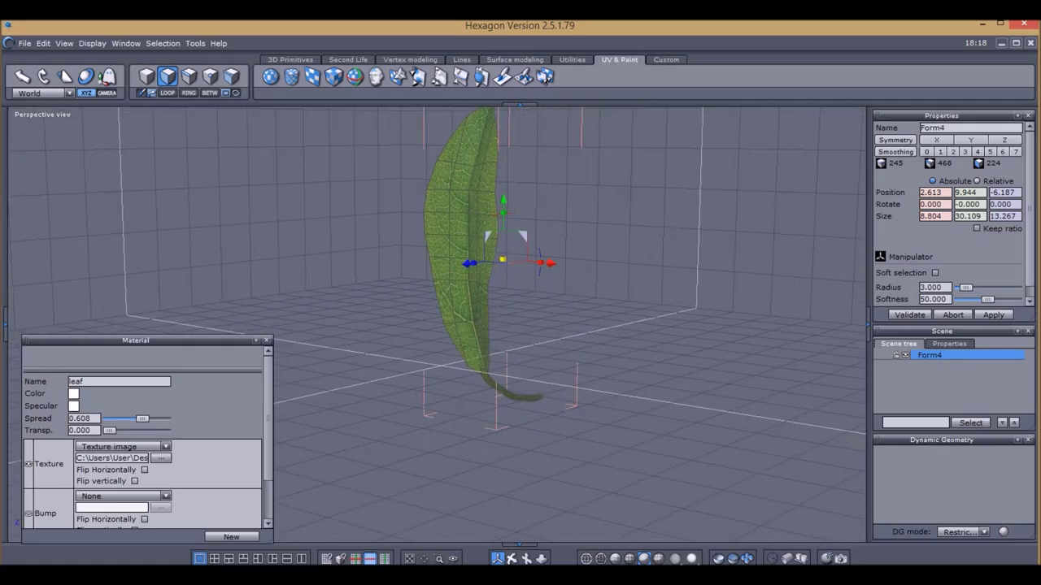